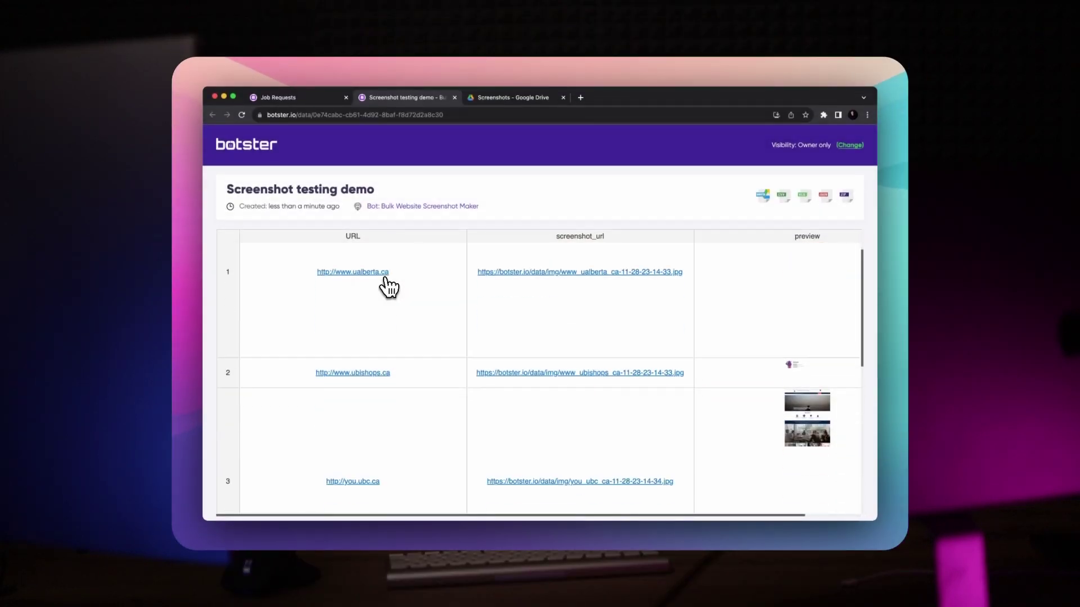
- Scroll through the Screenshot testing demo results table for the university sites
scroll(388, 288, "down", 5)
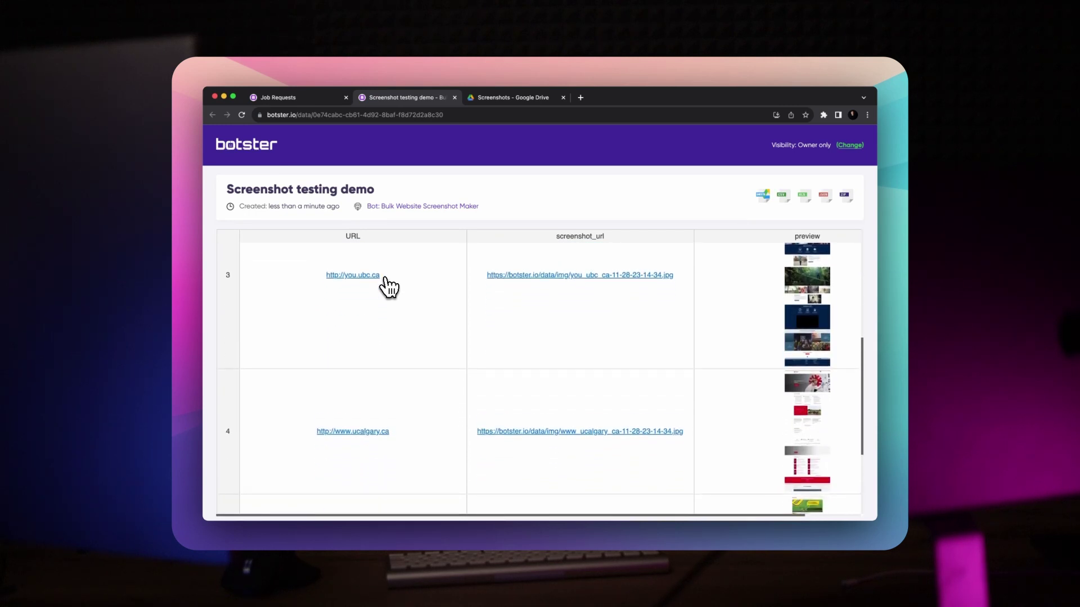
scroll(388, 288, "down", 1)
scroll(711, 294, "down", 5)
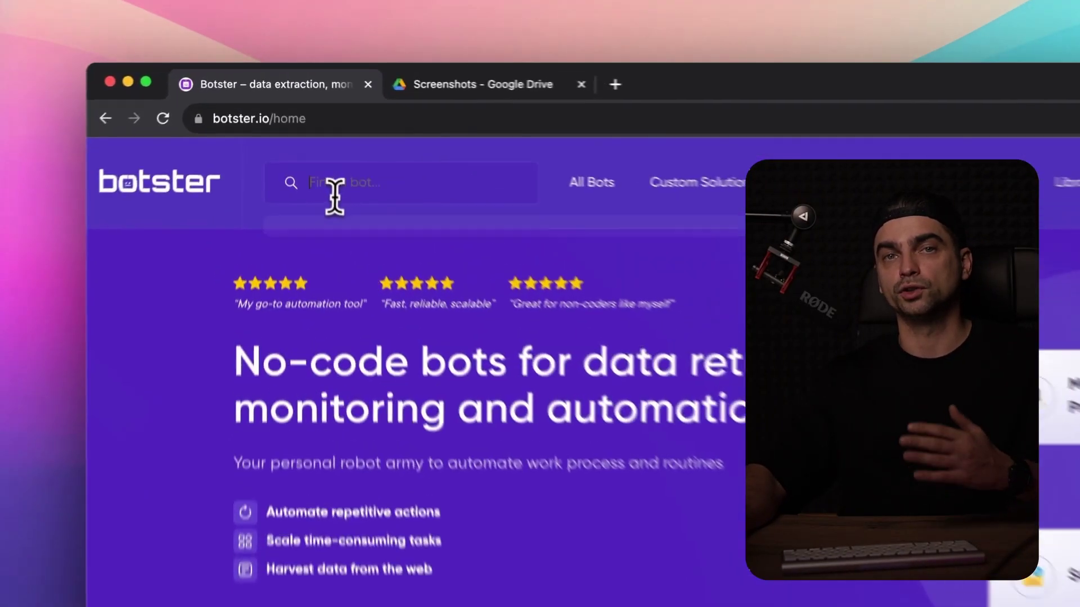
- Search bots for 'screenshot maker' and open the Bulk Website Screenshot Maker's start-bot form
left_click(305, 130)
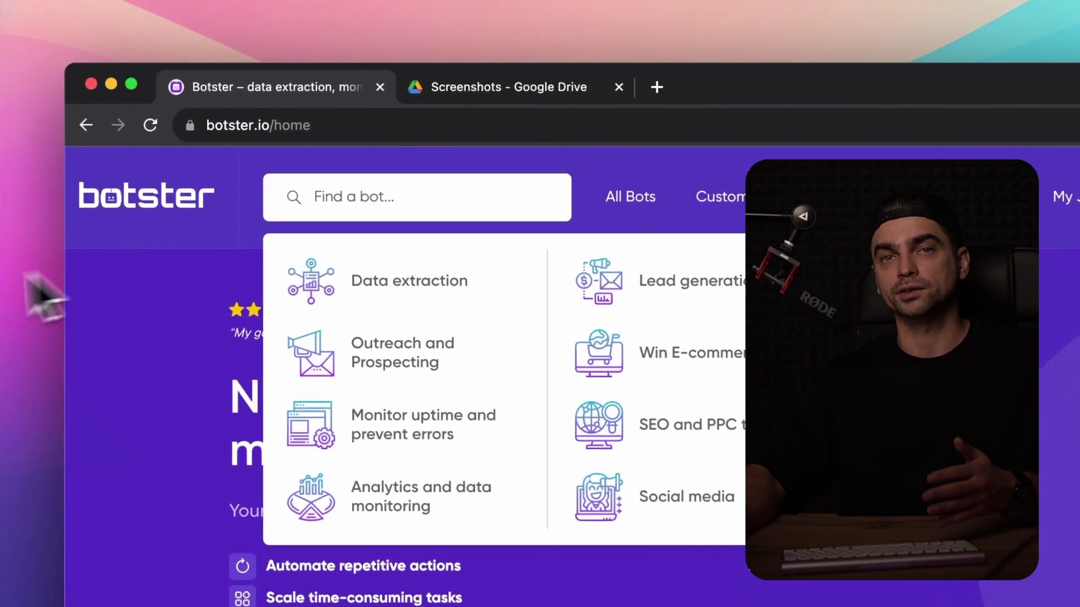
type("screenshot maker")
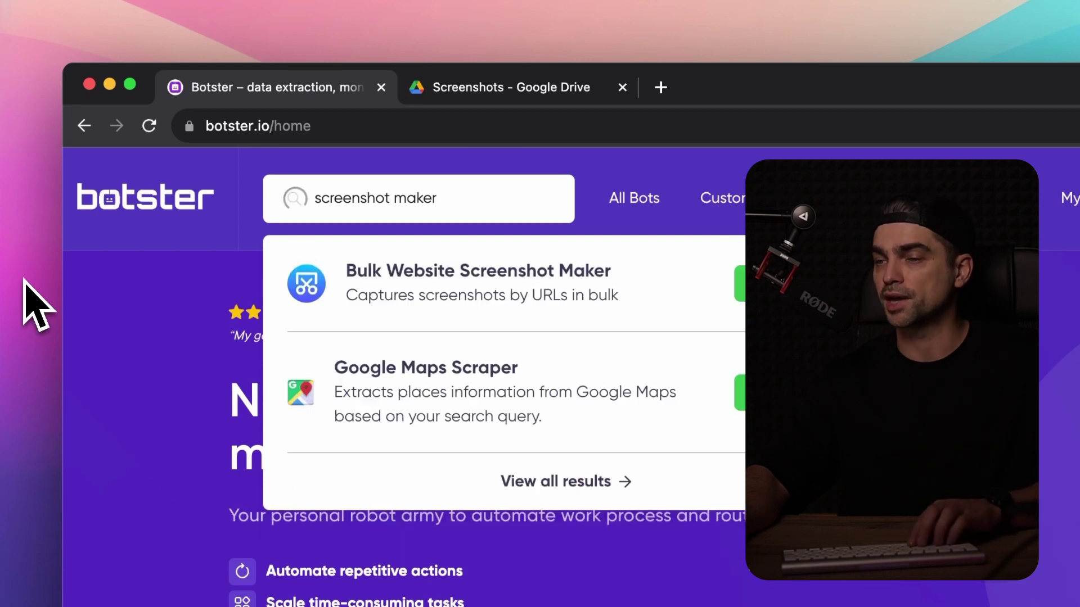
left_click(377, 283)
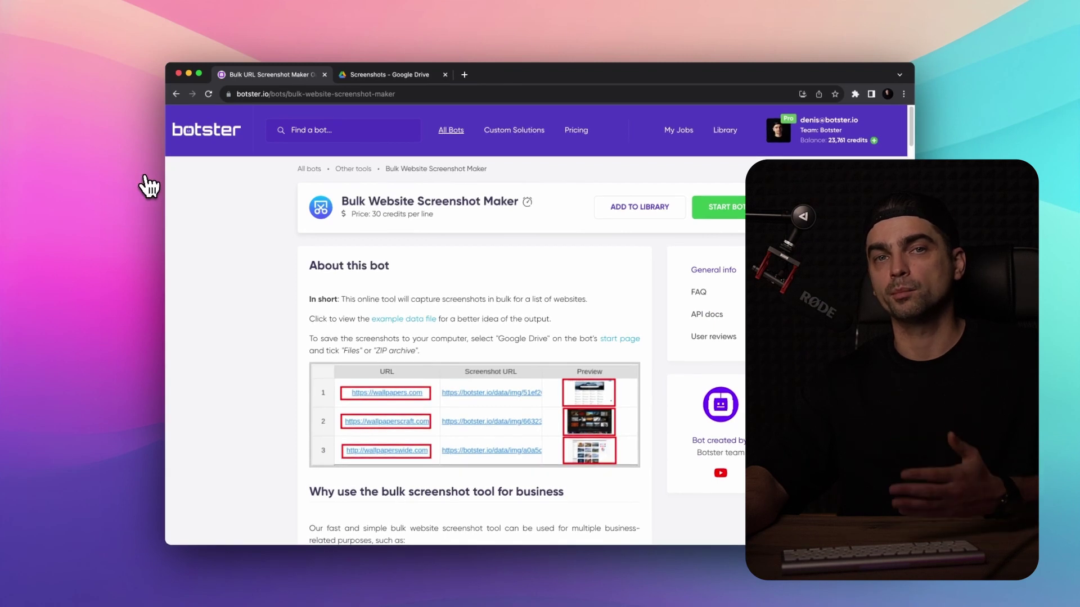
scroll(265, 254, "down", 2)
scroll(269, 258, "up", 2)
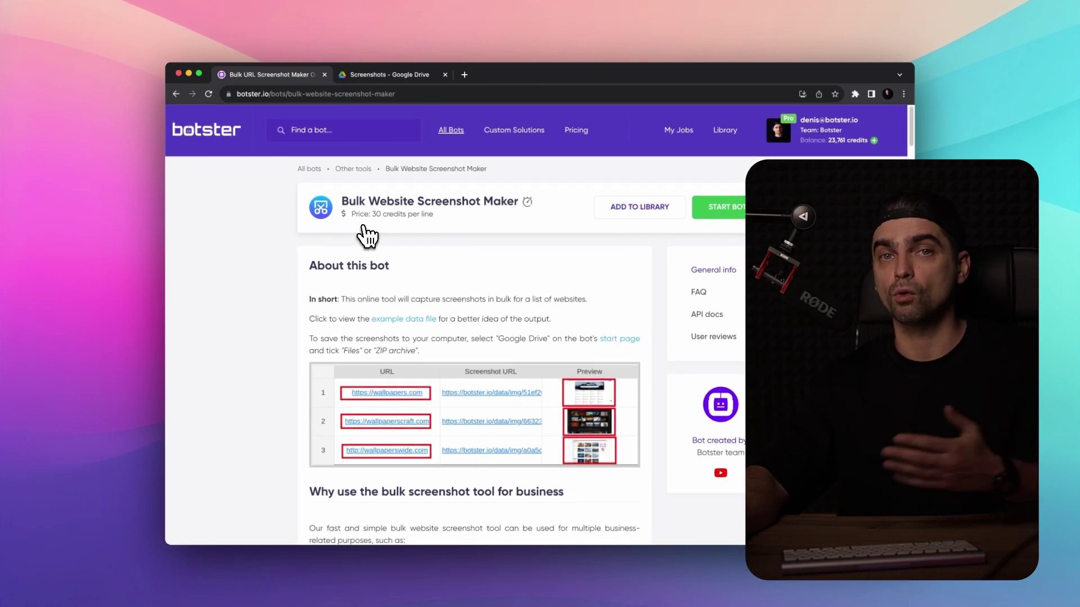
scroll(174, 157, "down", 10)
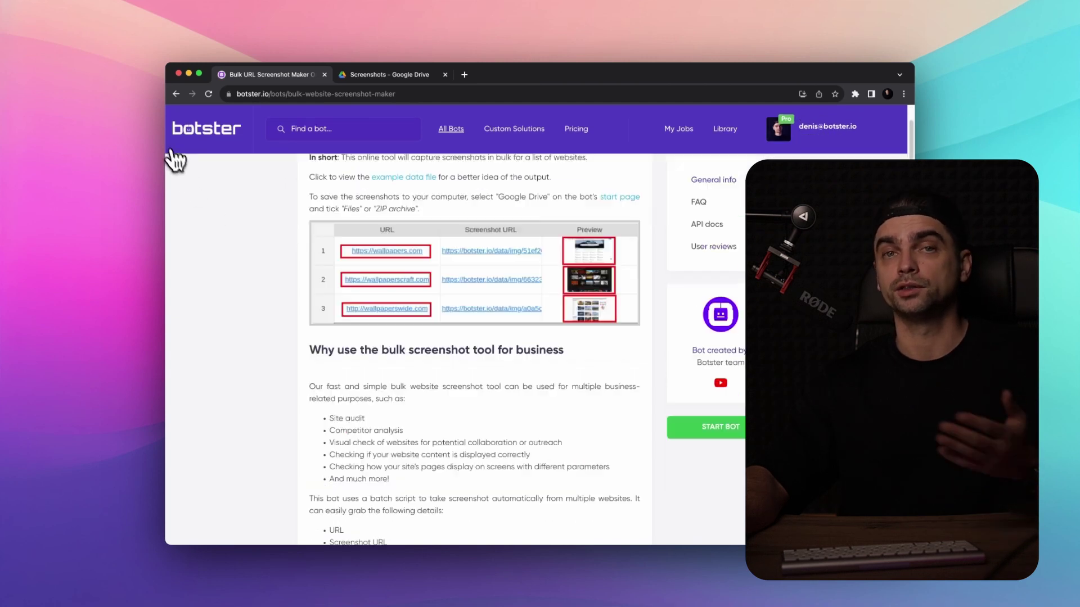
scroll(373, 243, "up", 10)
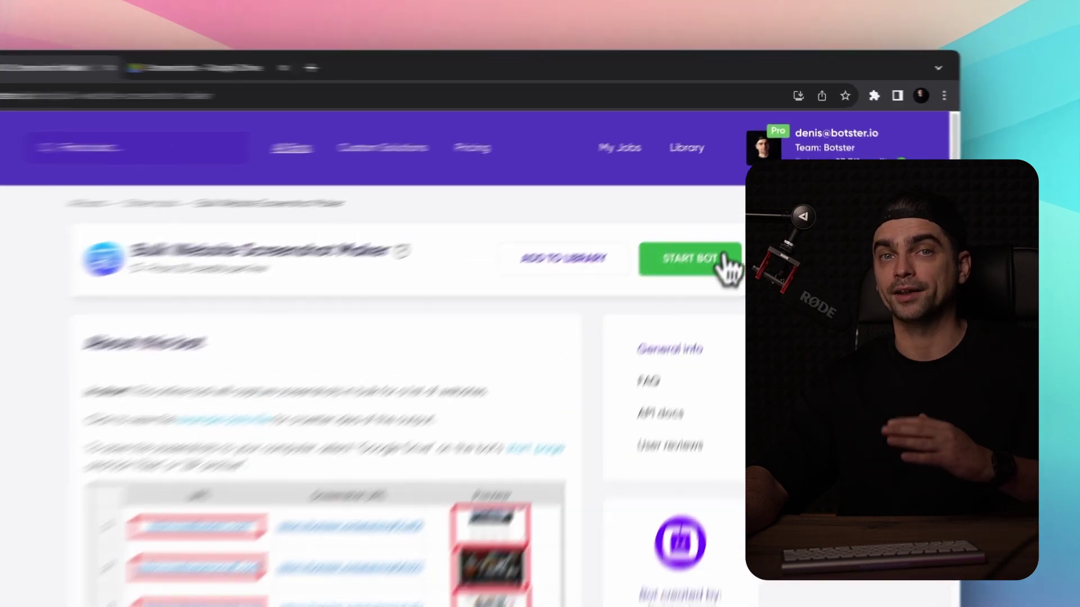
left_click(759, 209)
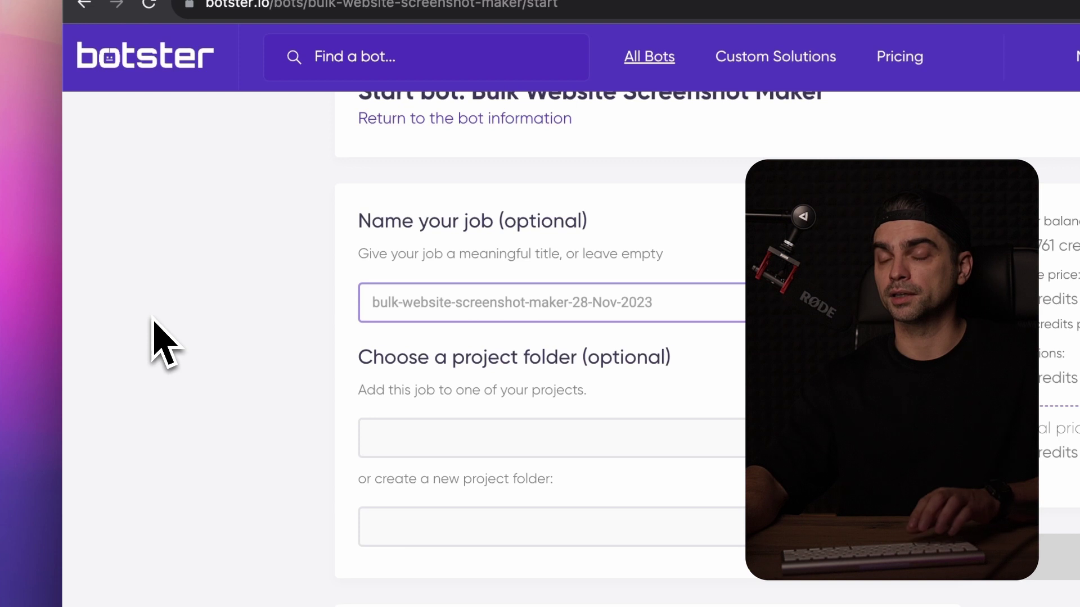
- Type 'Screenshot testing' into the Name your job field
type("Screensho")
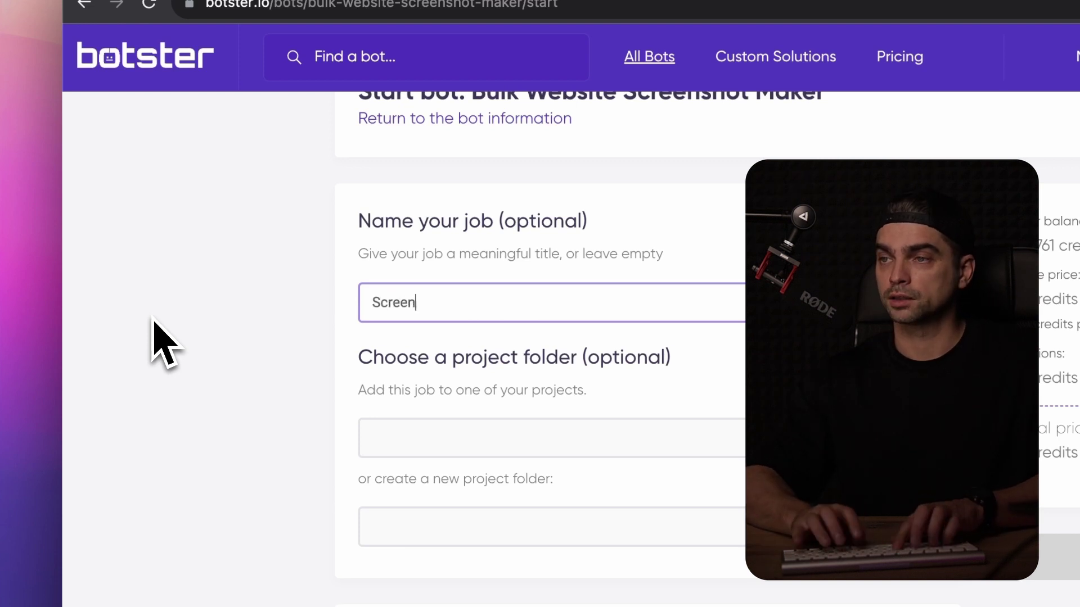
type("t testing demo")
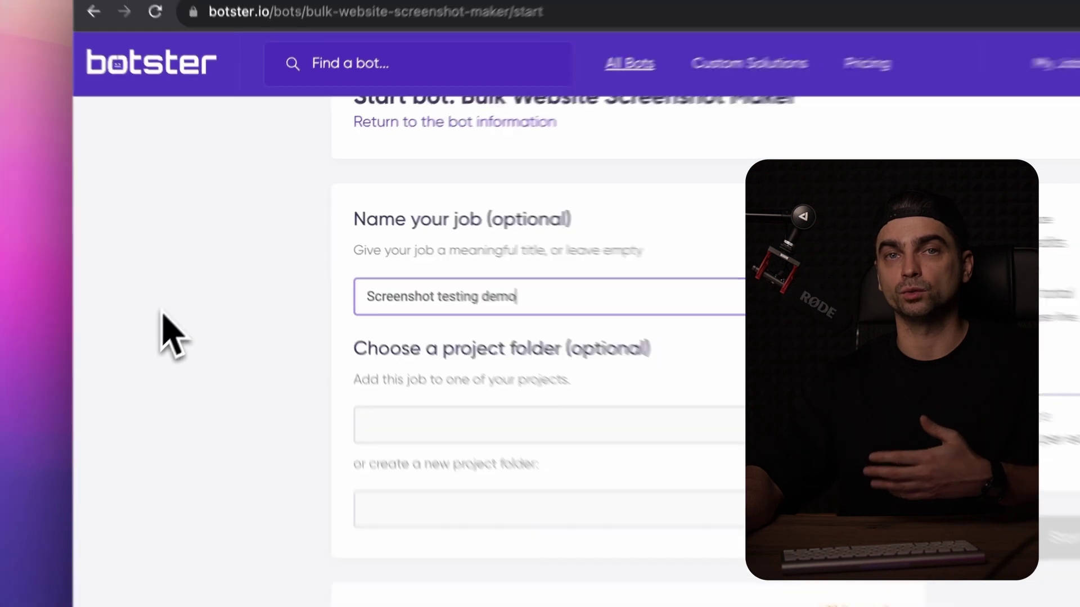
- Paste the six university website URLs into the Page URLs list
scroll(155, 322, "down", 5)
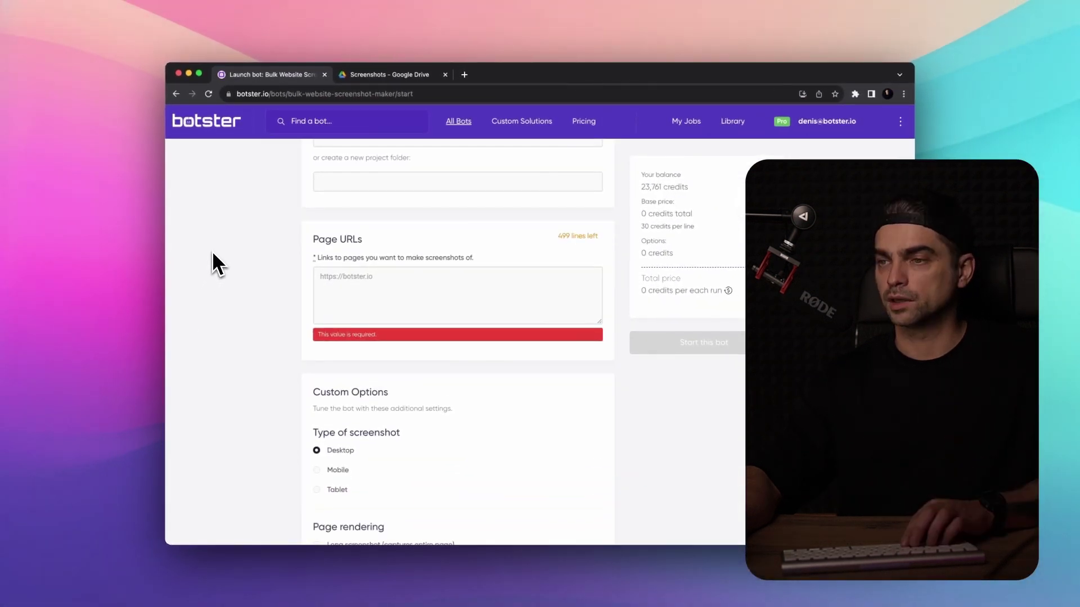
left_click(344, 281)
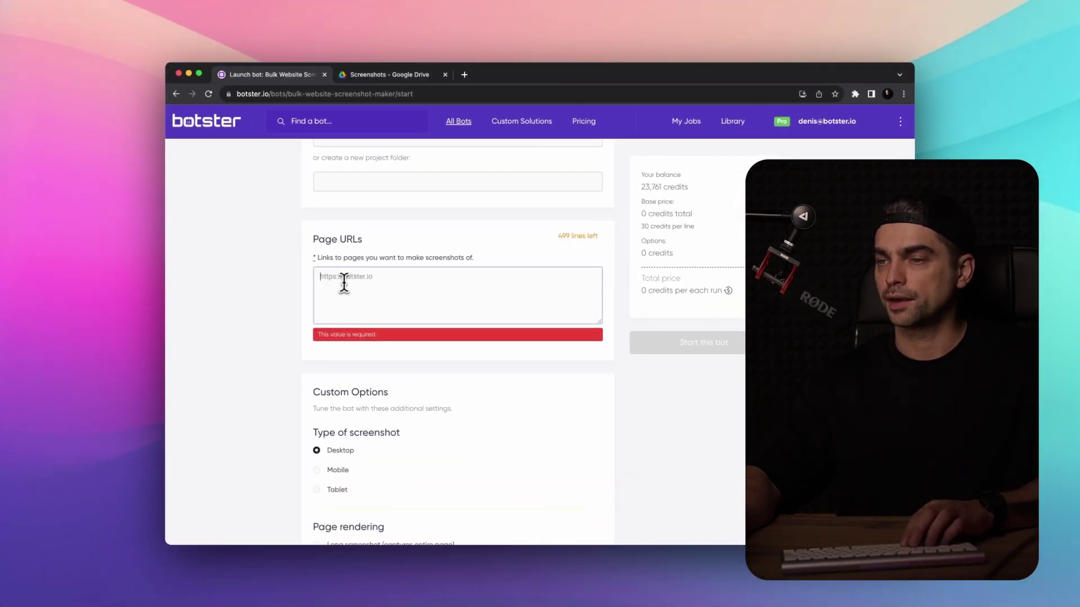
type("http://www.ualberta.ca http://www.ubishops.ca http://you.ubc.ca http://www.ucalgary.ca http://www.dal.ca http://www.mcgill.ca")
scroll(228, 269, "down", 3)
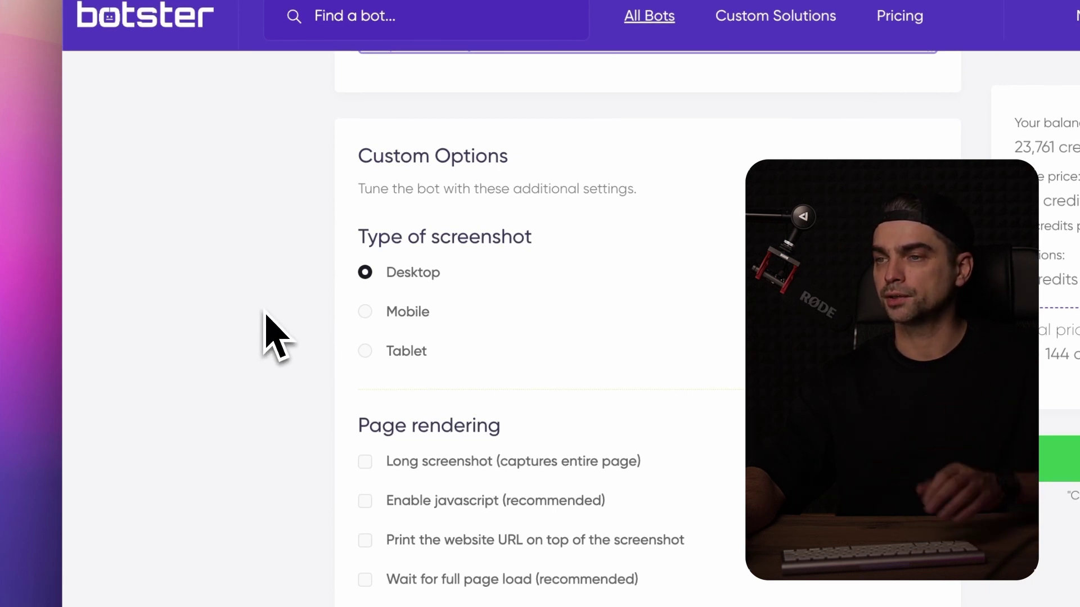
- Enable Long screenshot, Enable javascript and Wait for full page load under Page rendering
scroll(265, 315, "down", 4)
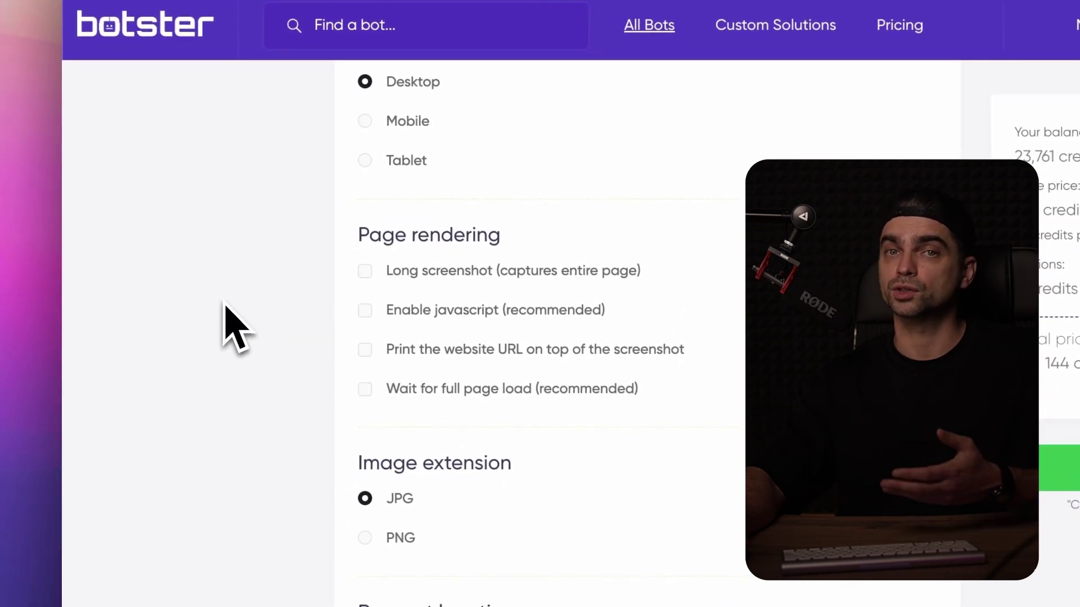
left_click(362, 273)
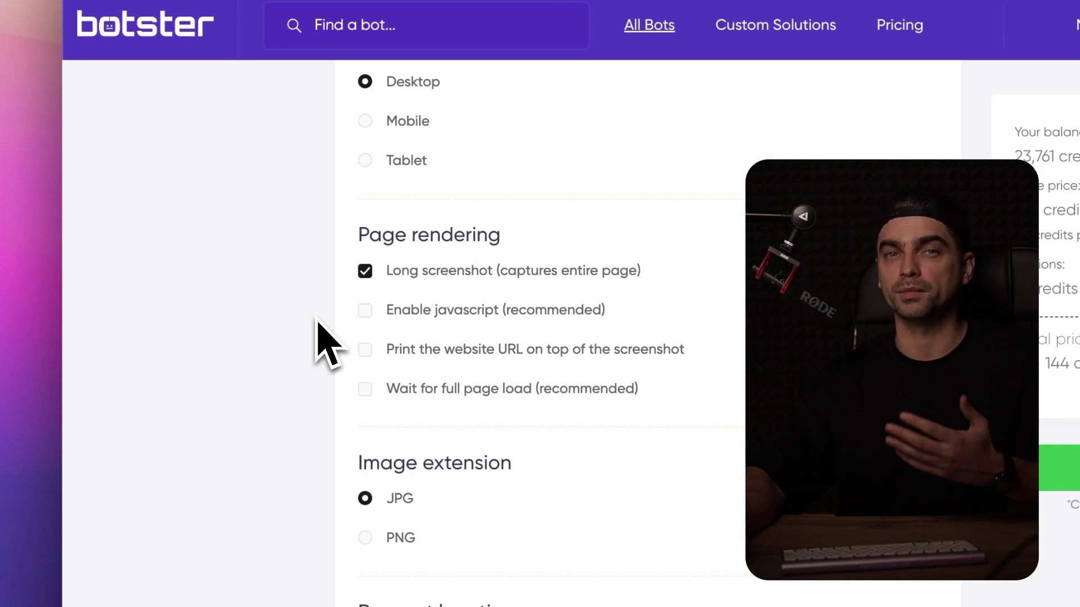
left_click(370, 312)
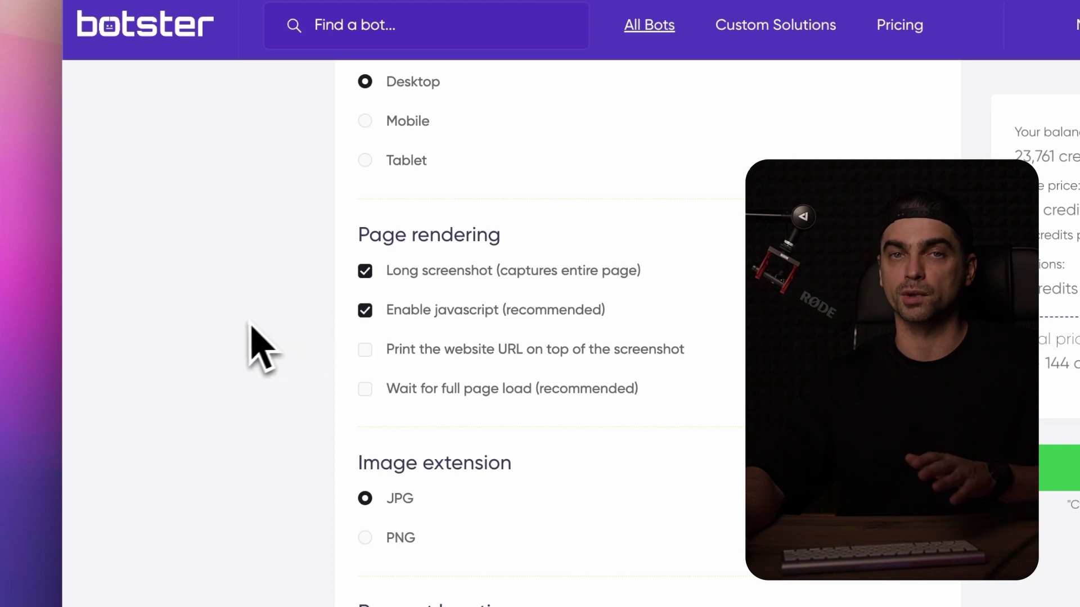
scroll(258, 348, "down", 2)
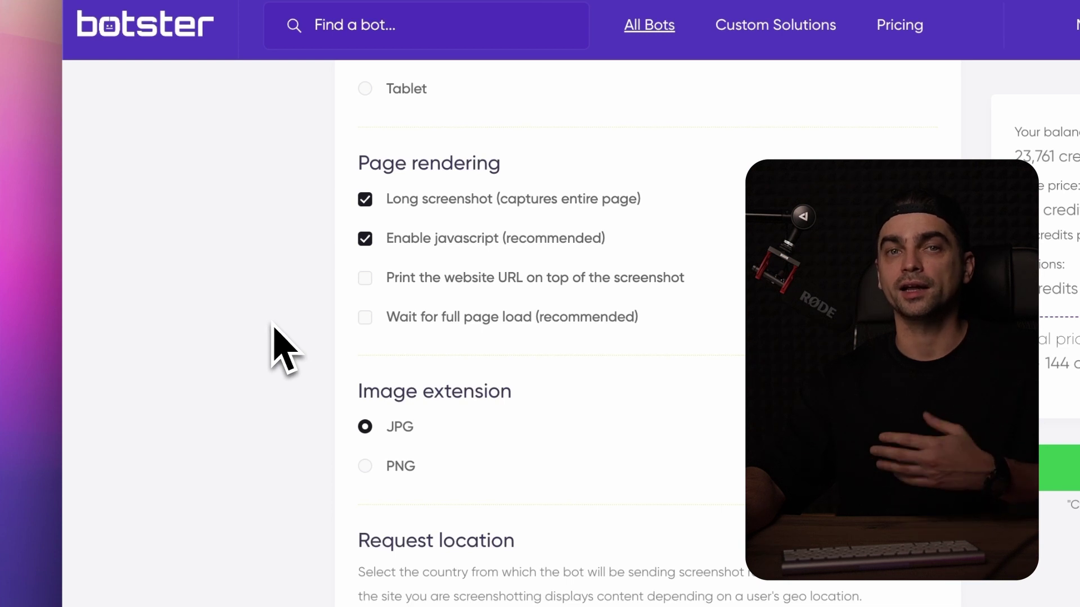
left_click(365, 318)
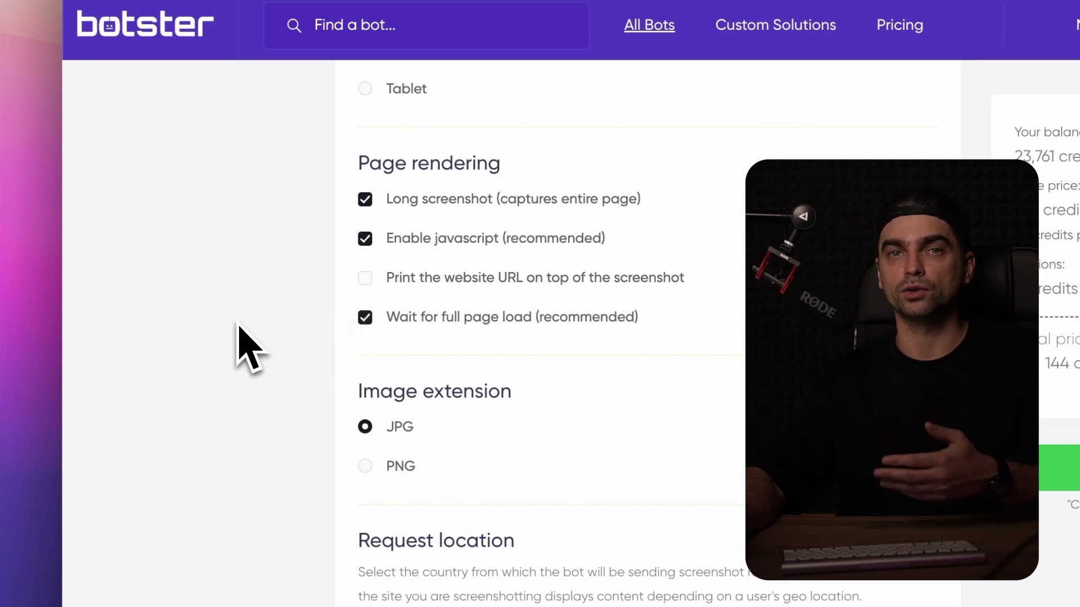
scroll(242, 337, "up", 2)
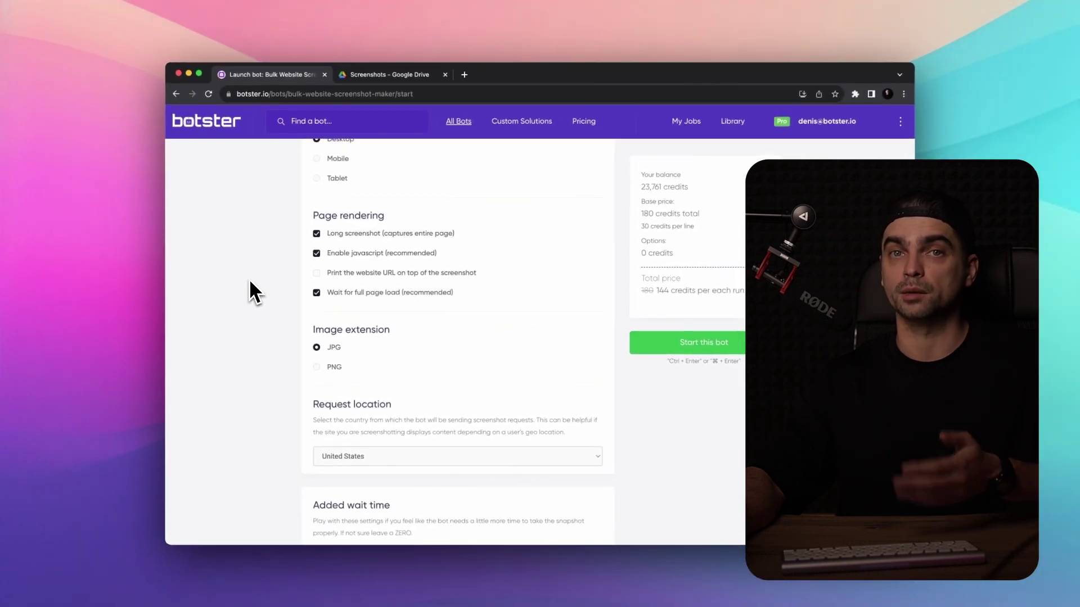
scroll(248, 280, "down", 3)
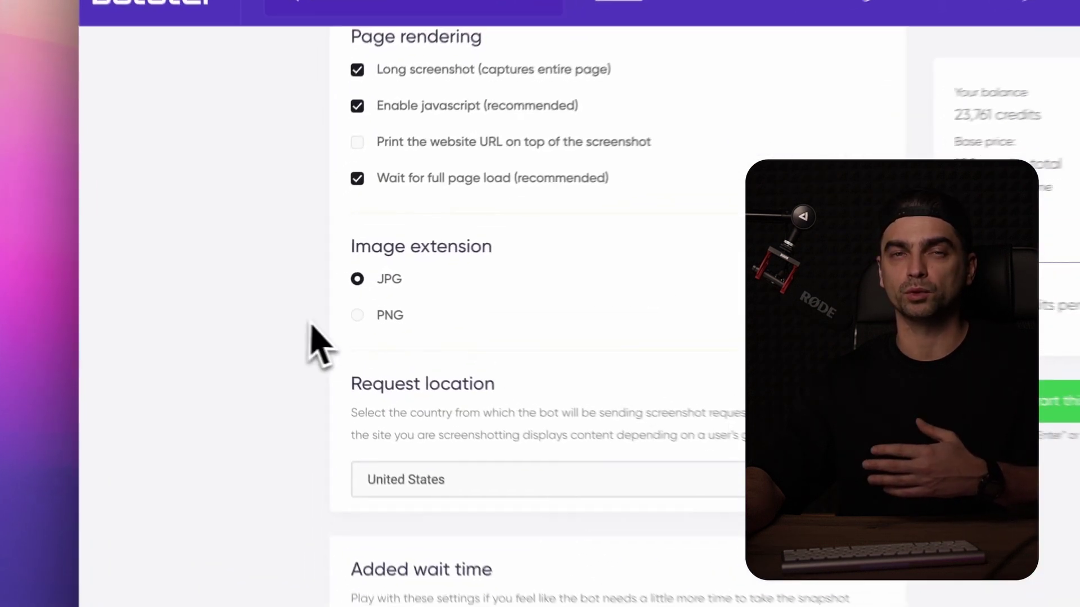
left_click(358, 313)
left_click(357, 284)
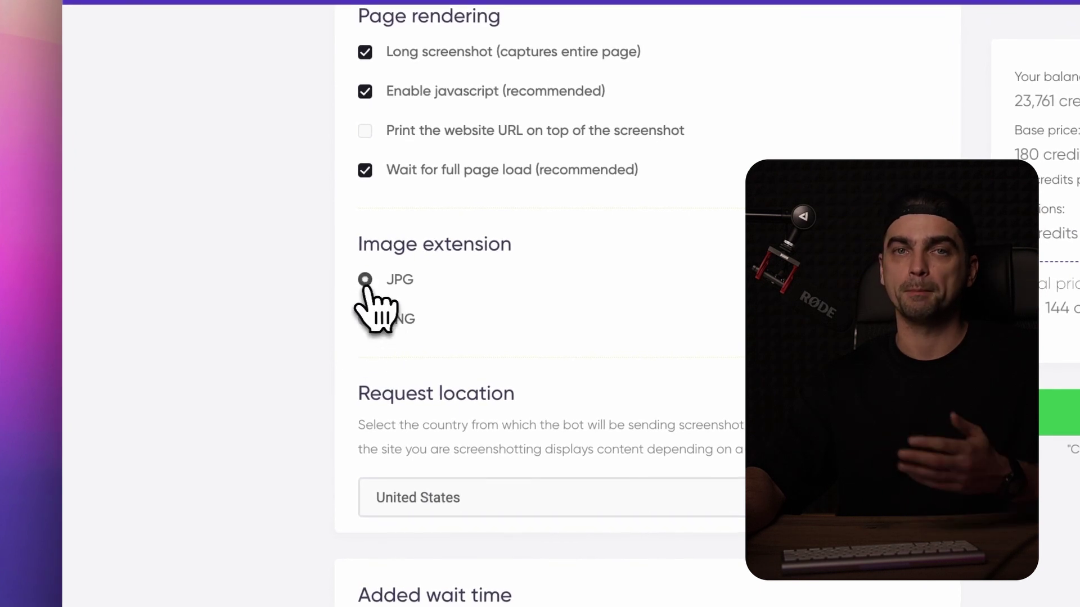
scroll(284, 312, "down", 3)
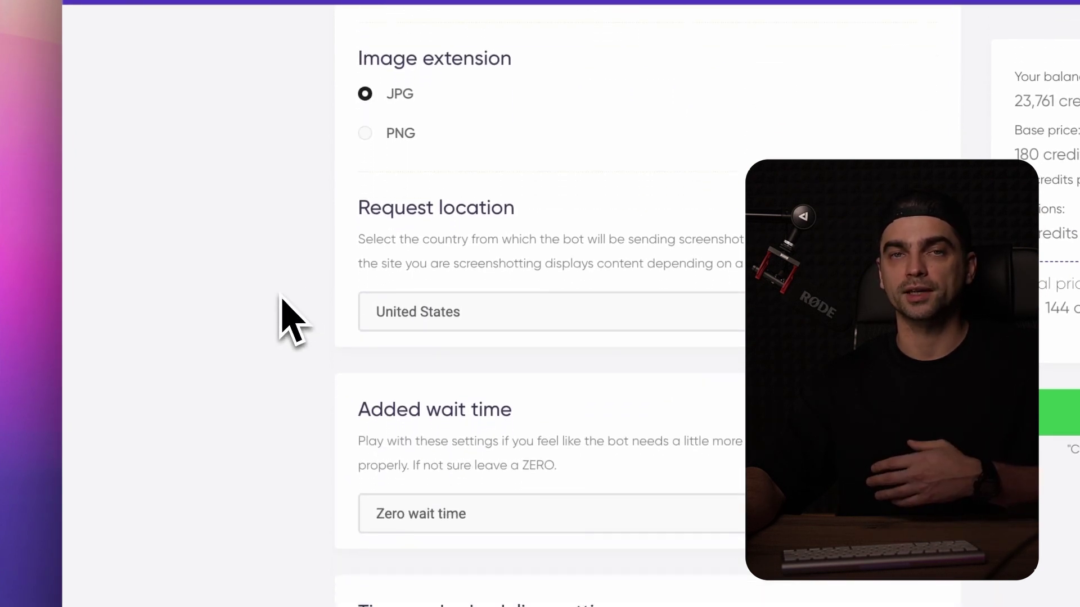
left_click(378, 311)
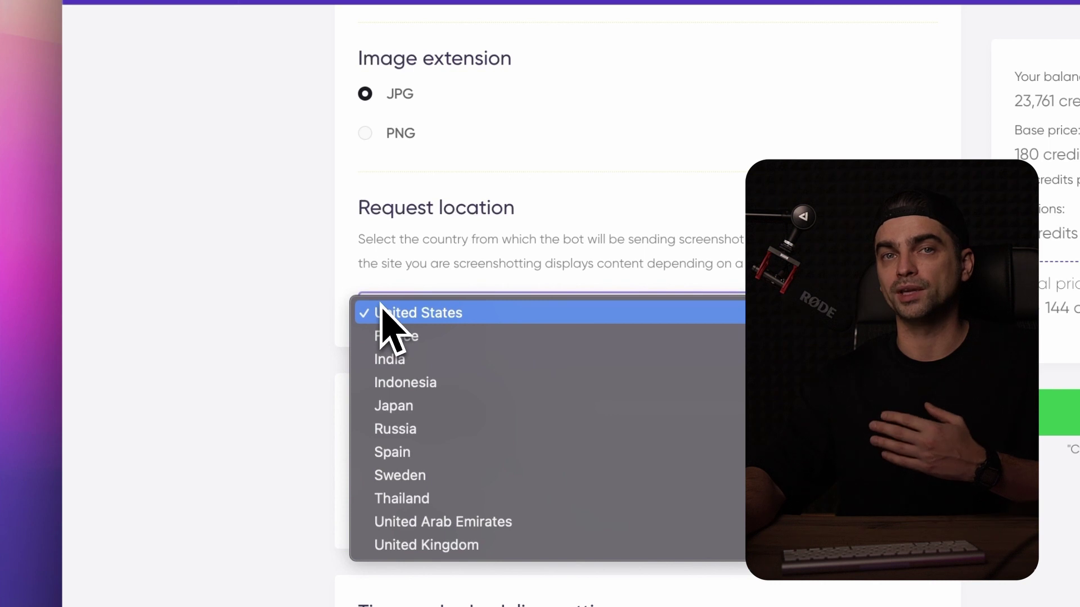
left_click(297, 322)
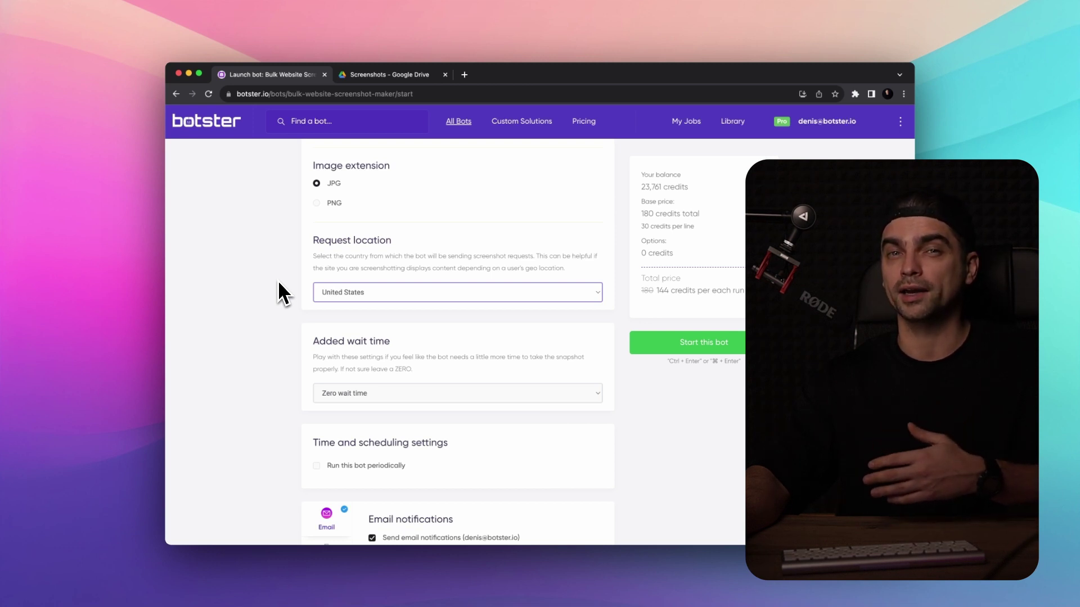
- Set the Added wait time dropdown to 5 seconds
scroll(281, 292, "down", 3)
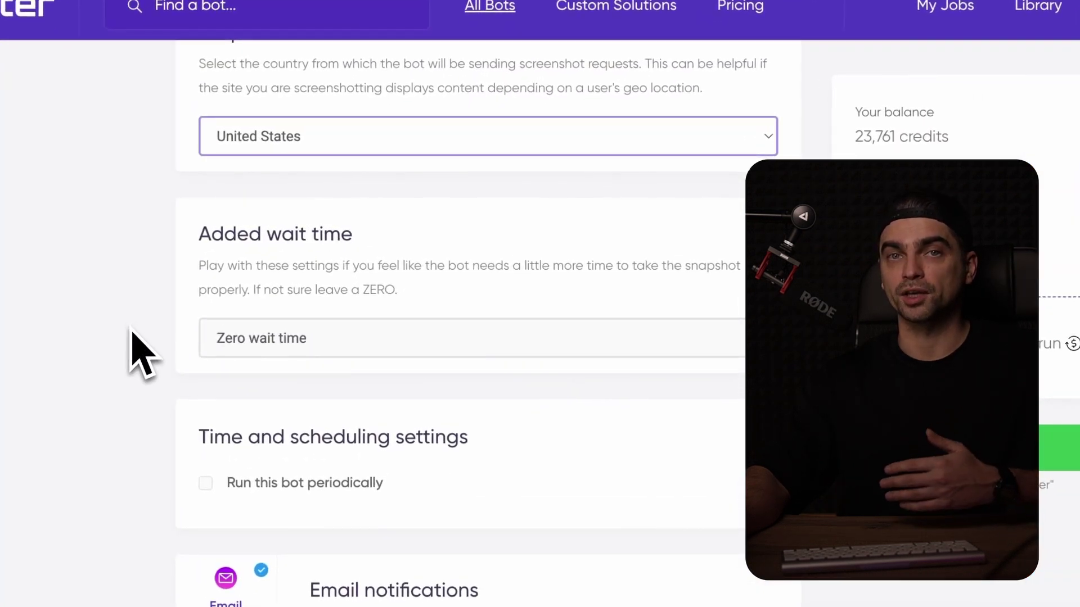
left_click(203, 348)
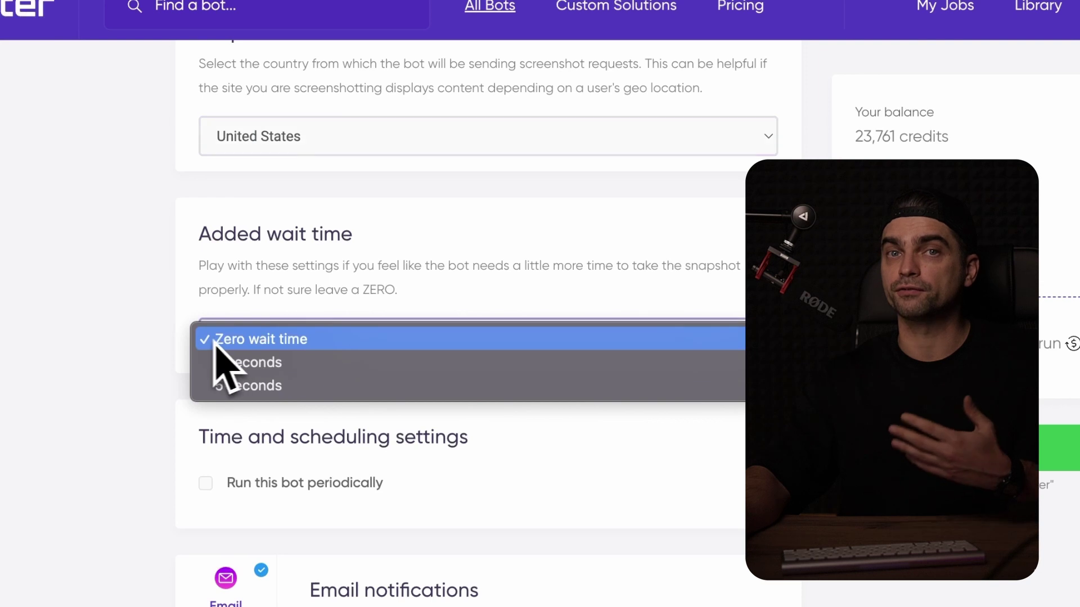
left_click(158, 358)
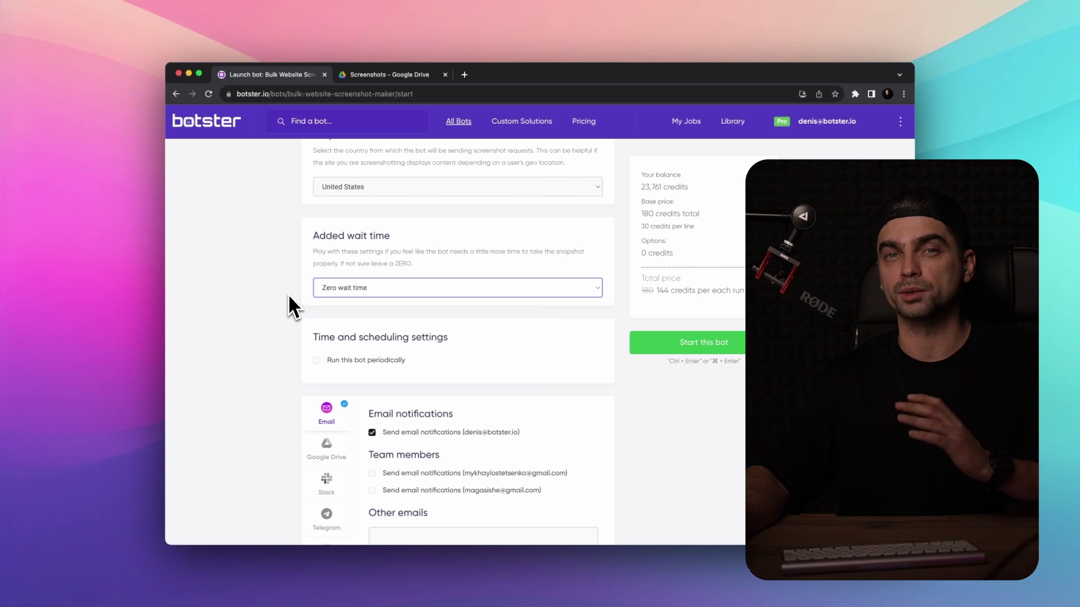
left_click(313, 291)
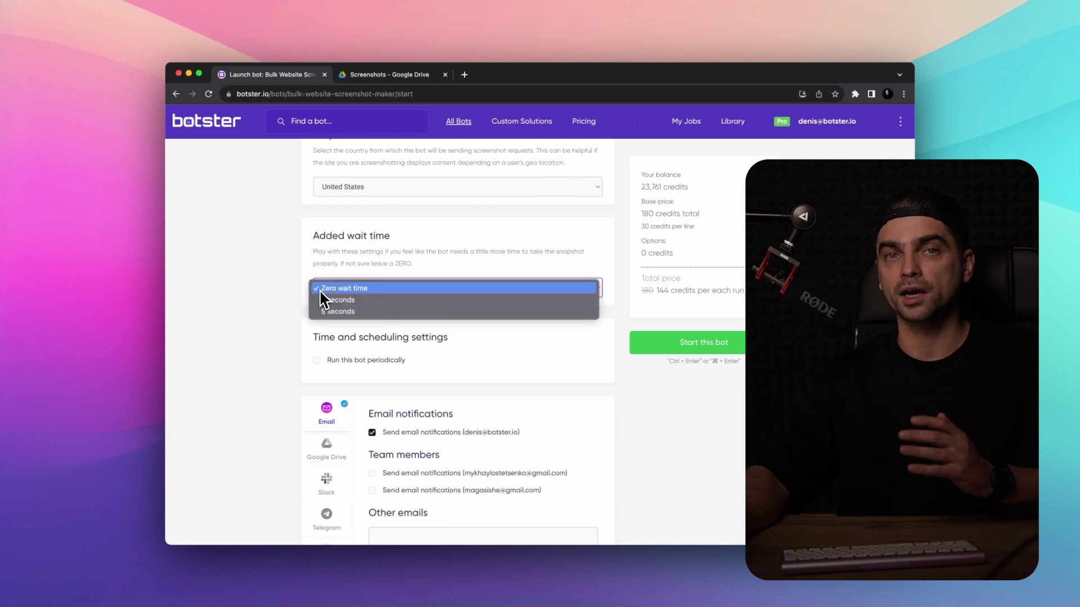
left_click(318, 313)
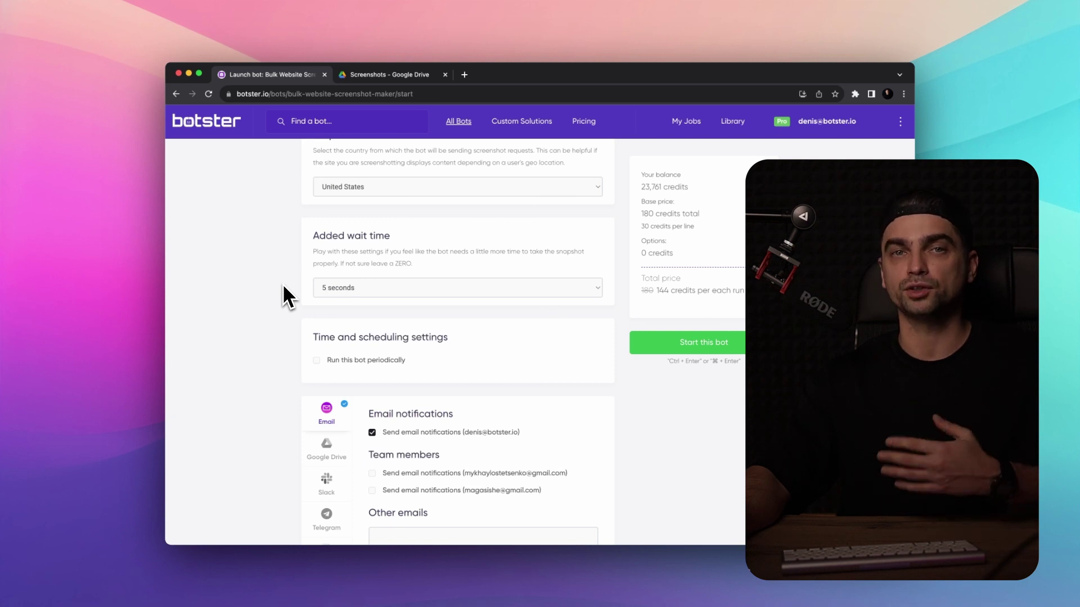
scroll(282, 283, "down", 3)
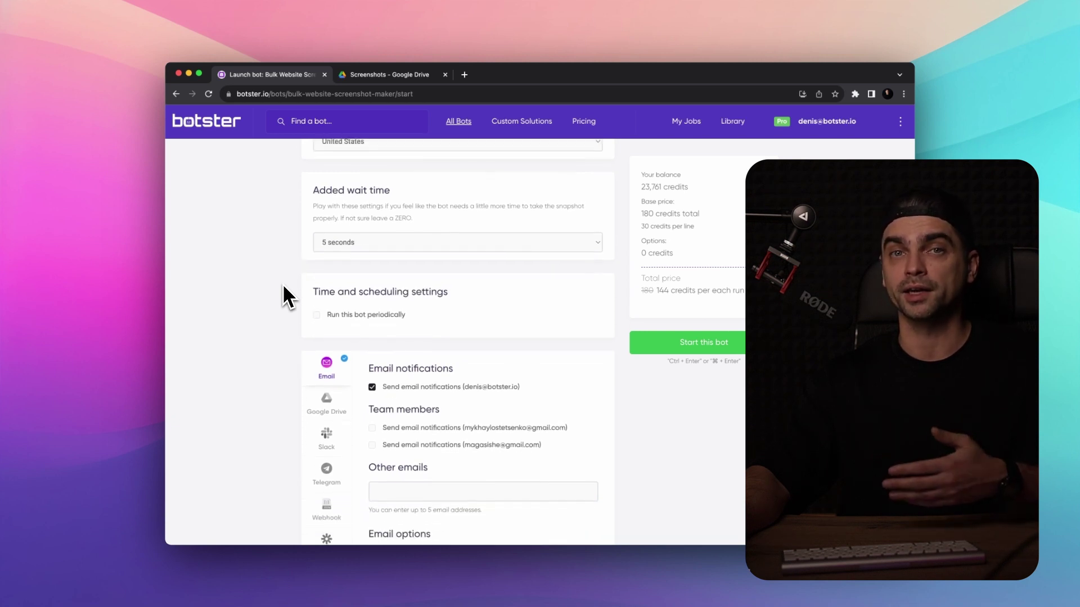
left_click(327, 273)
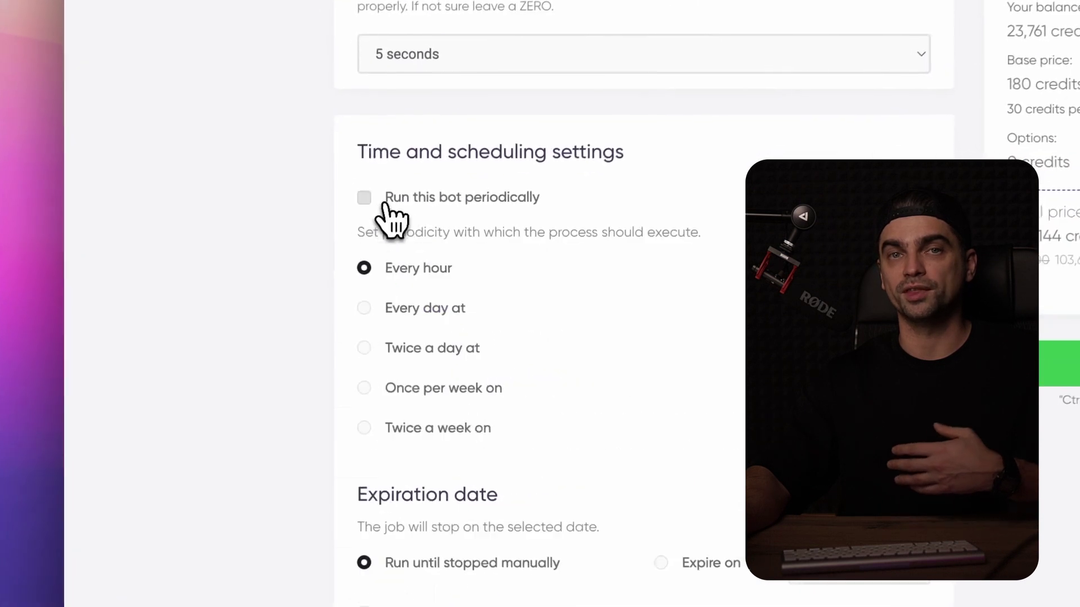
left_click(385, 204)
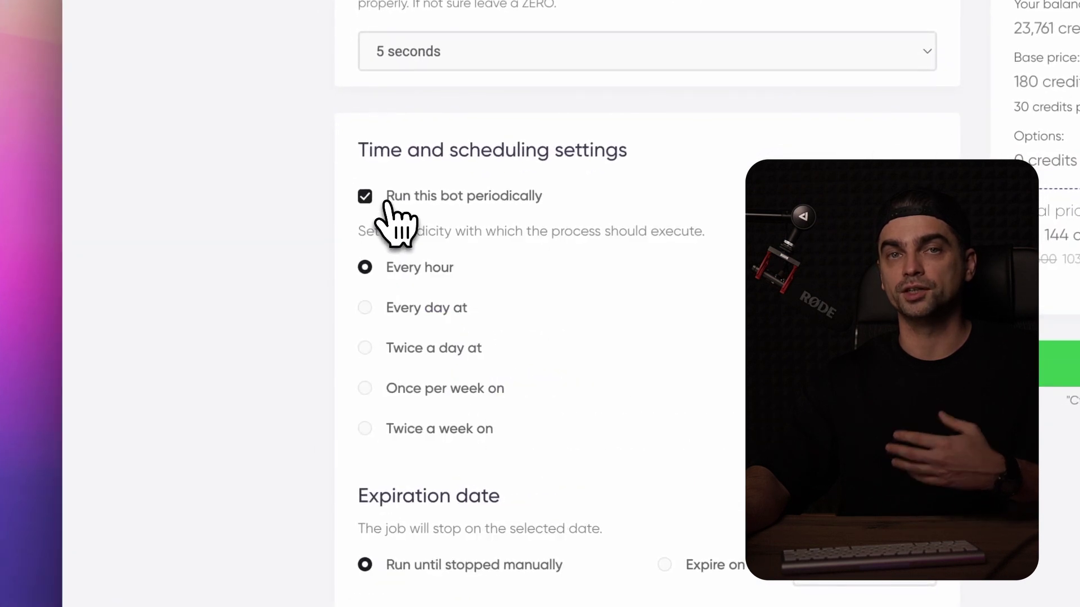
left_click(394, 308)
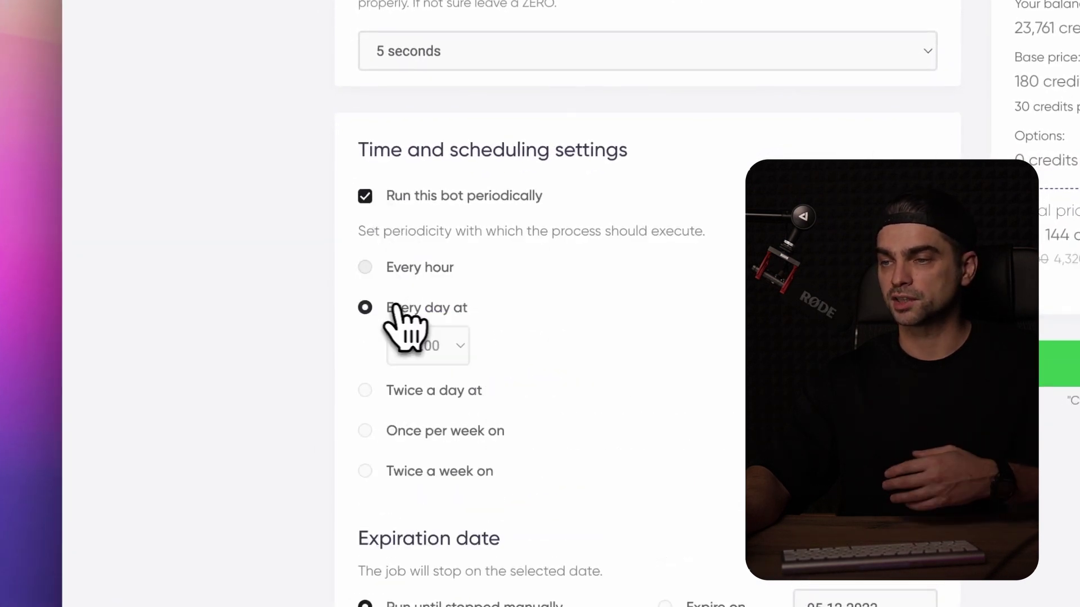
left_click(422, 344)
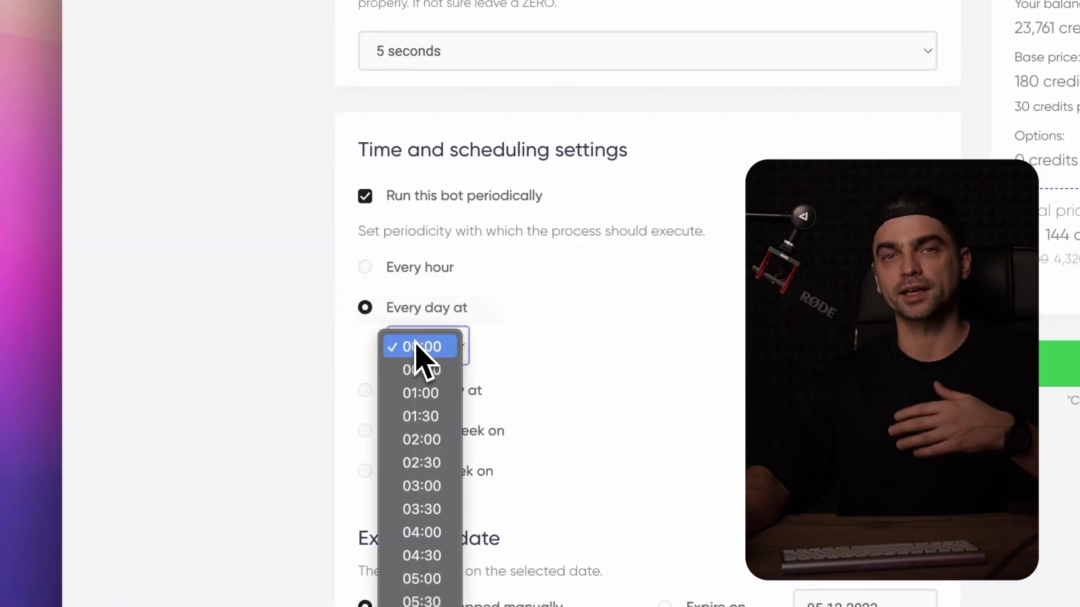
left_click(363, 356)
left_click(388, 273)
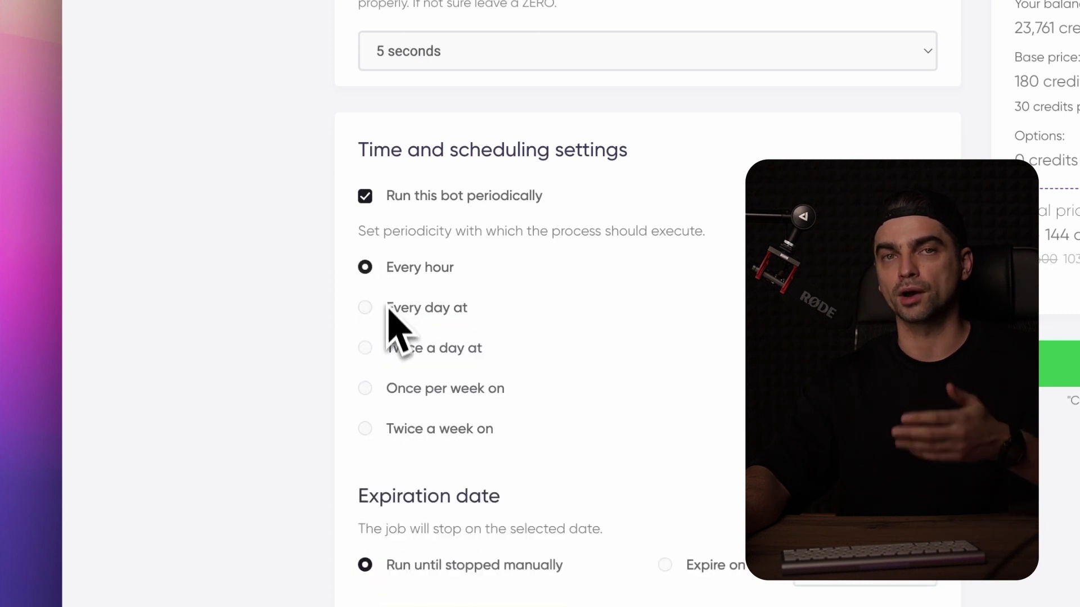
left_click(387, 342)
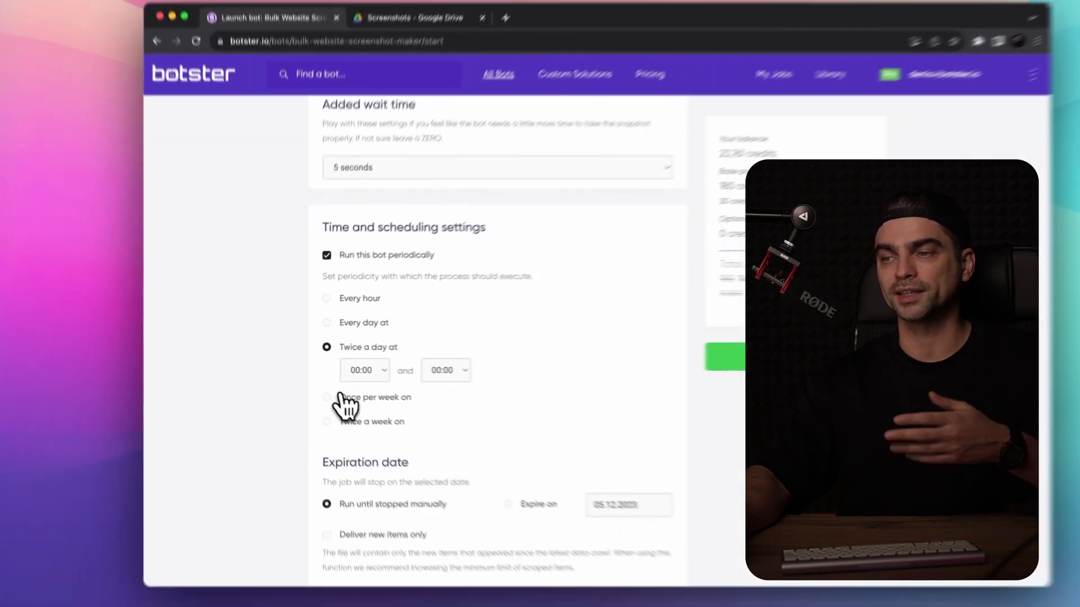
left_click(392, 431)
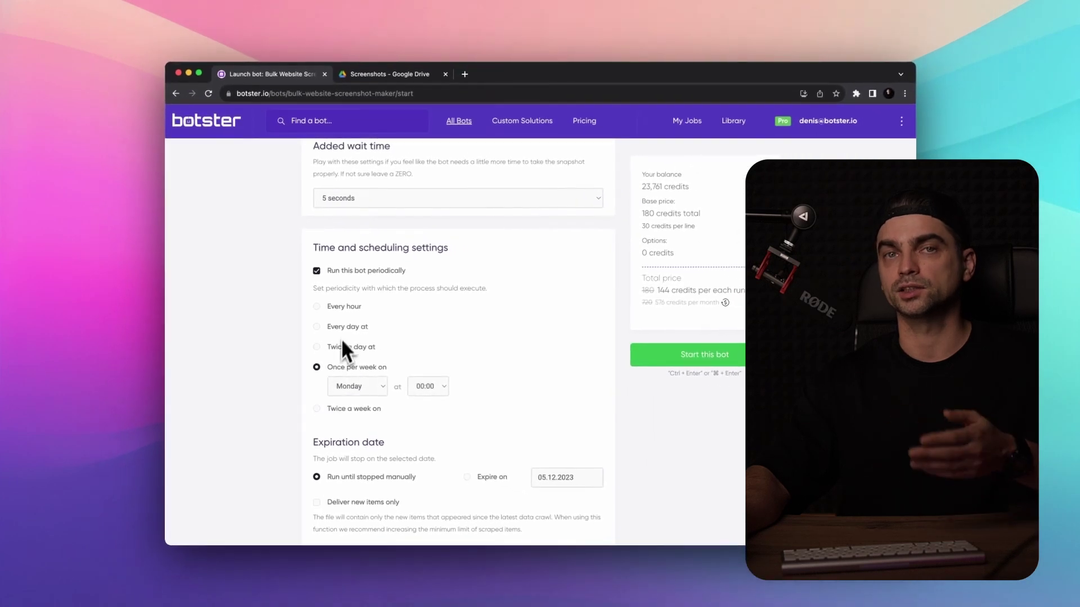
left_click(343, 307)
left_click(344, 272)
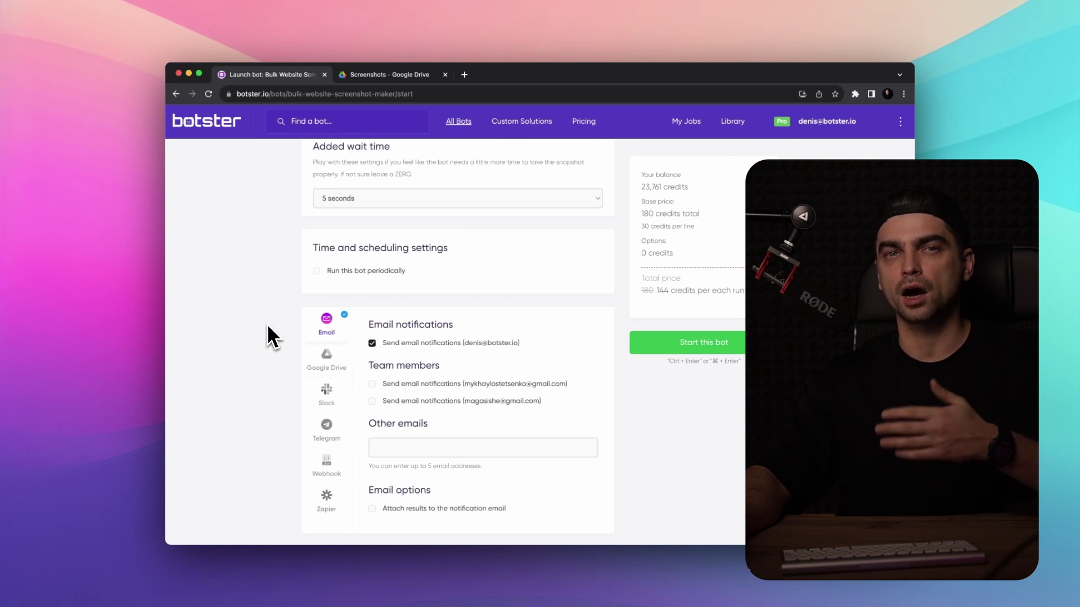
- Look through the Google Drive, Slack, Telegram and Webhook settings tabs
scroll(268, 327, "down", 3)
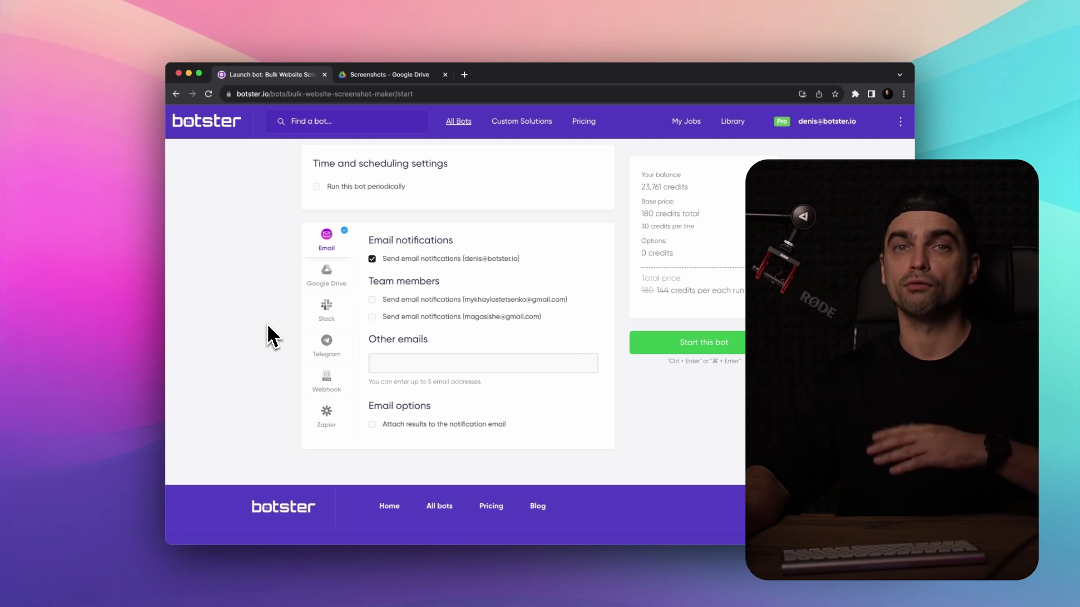
scroll(273, 336, "up", 1)
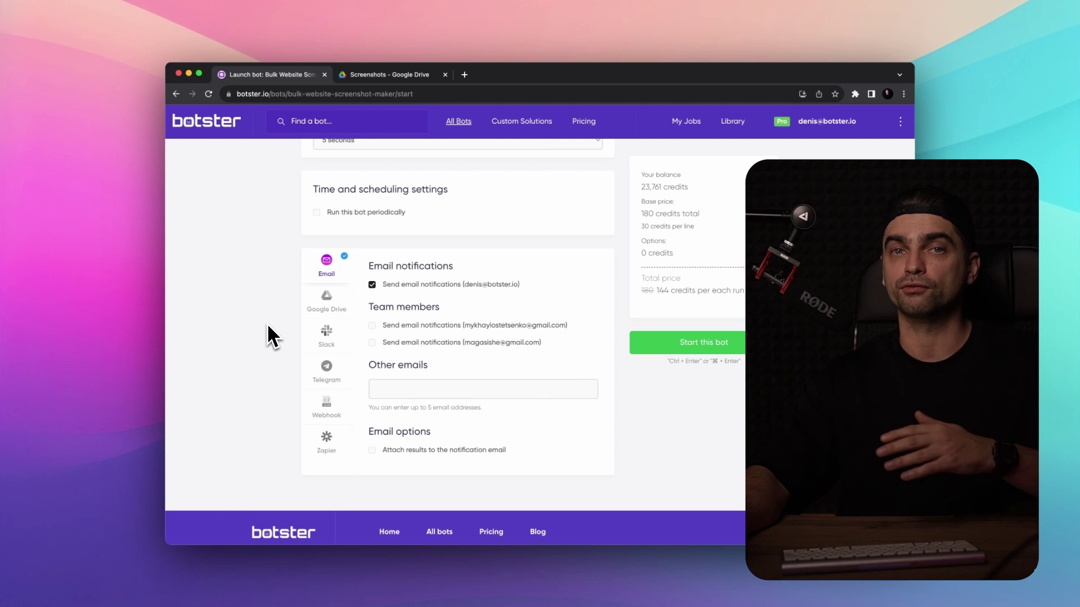
left_click(326, 302)
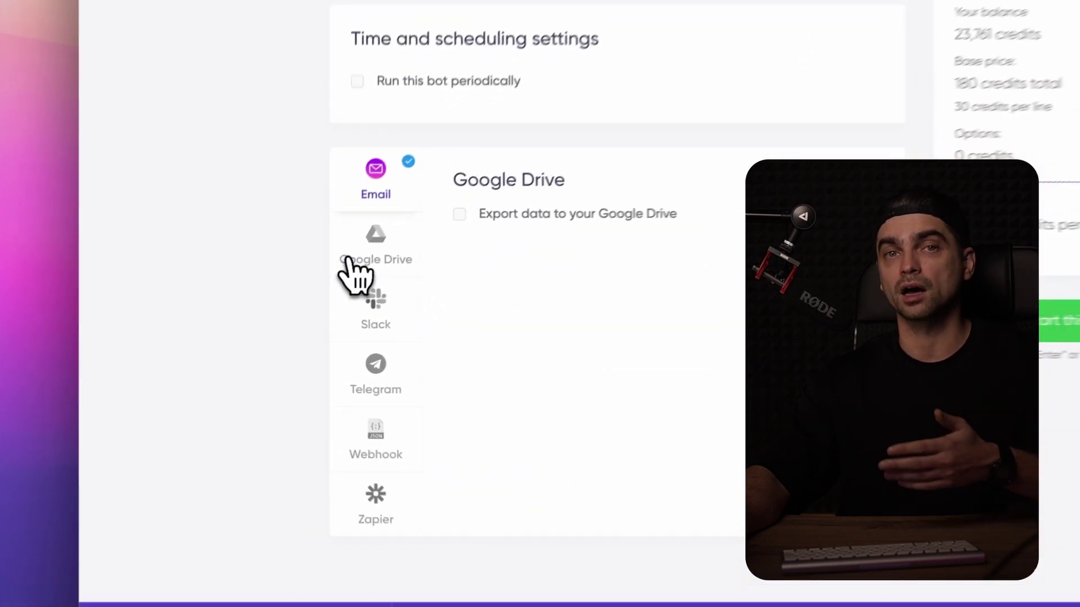
left_click(326, 336)
left_click(322, 372)
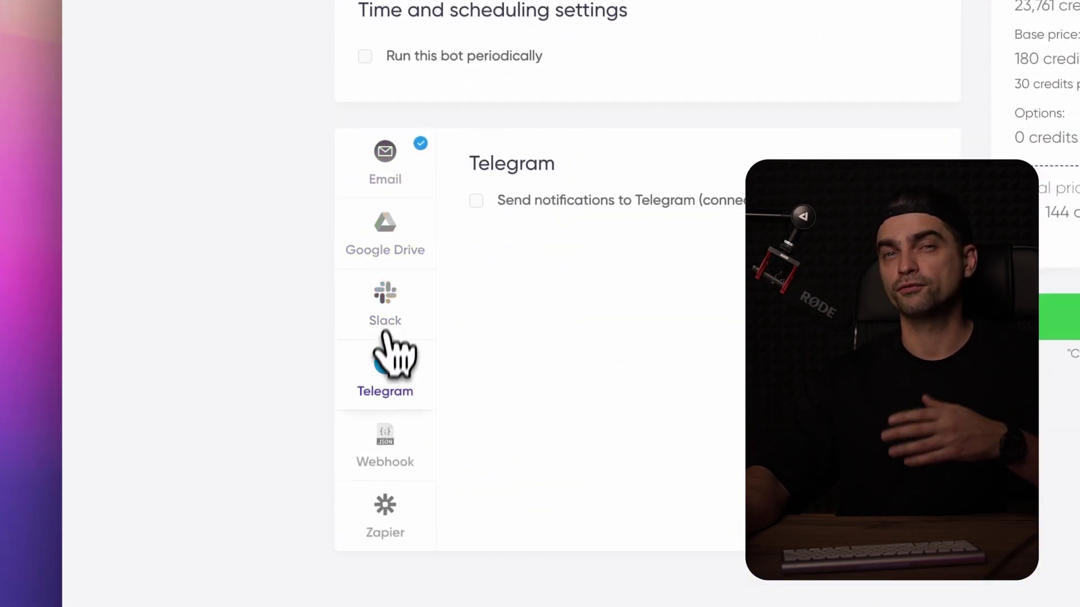
left_click(379, 421)
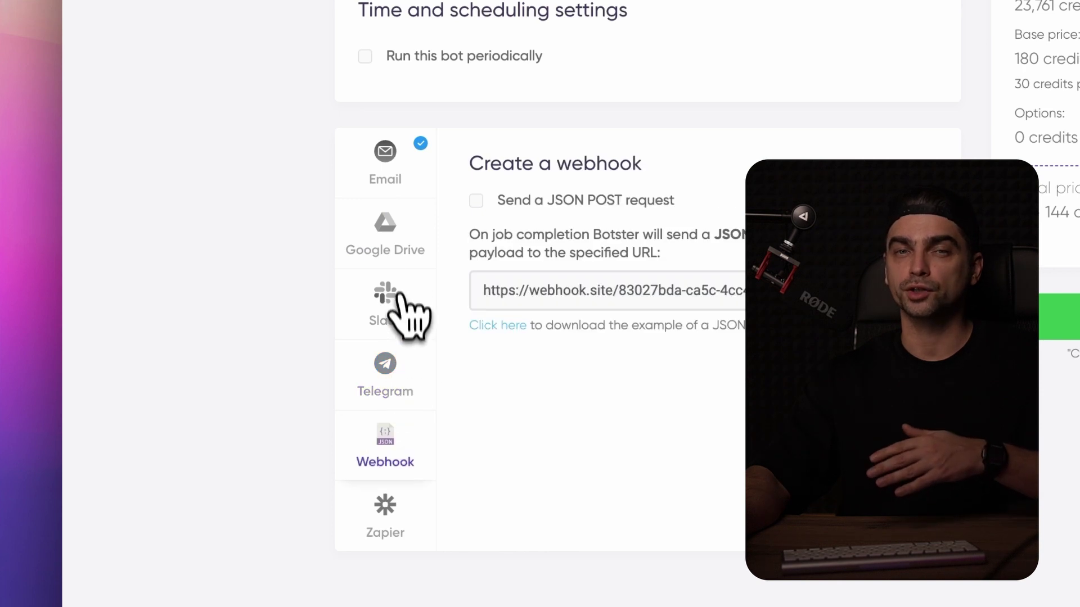
- Uncheck Send email notifications on the Email tab, then show Google Drive export options
left_click(392, 194)
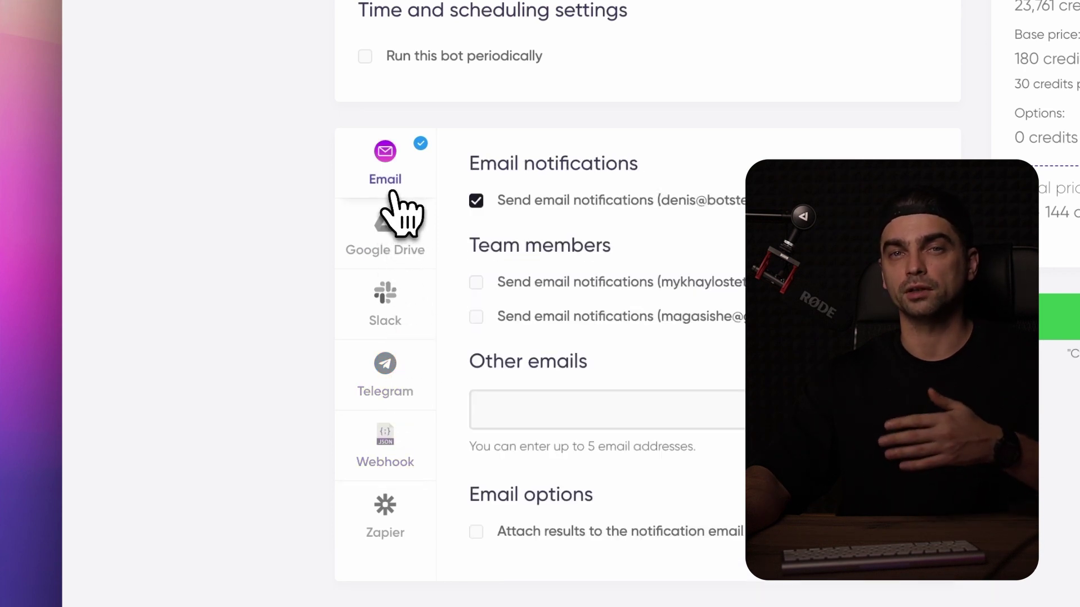
left_click(476, 201)
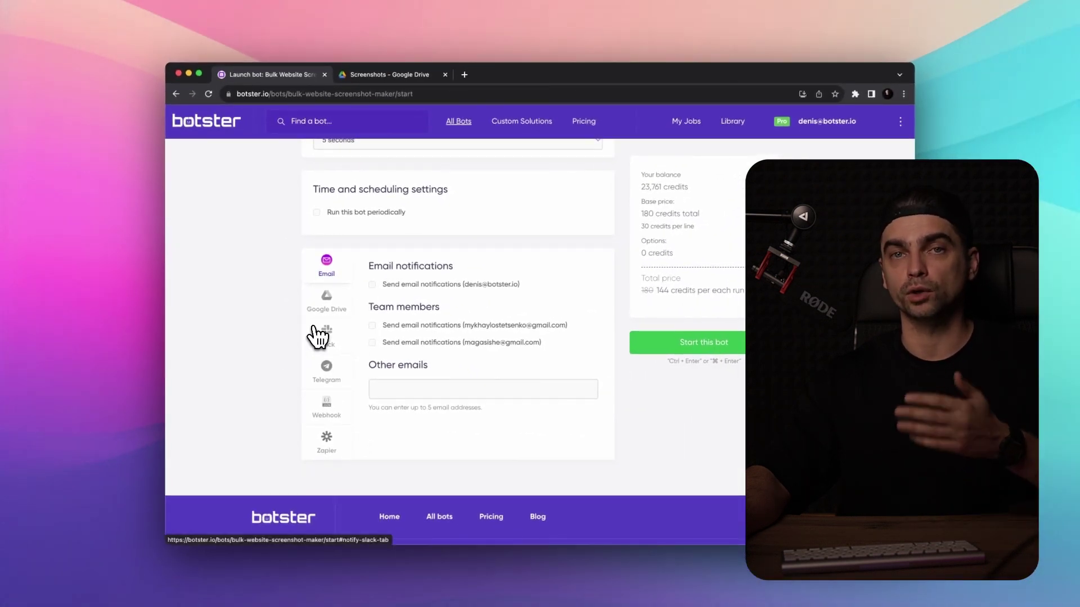
left_click(325, 306)
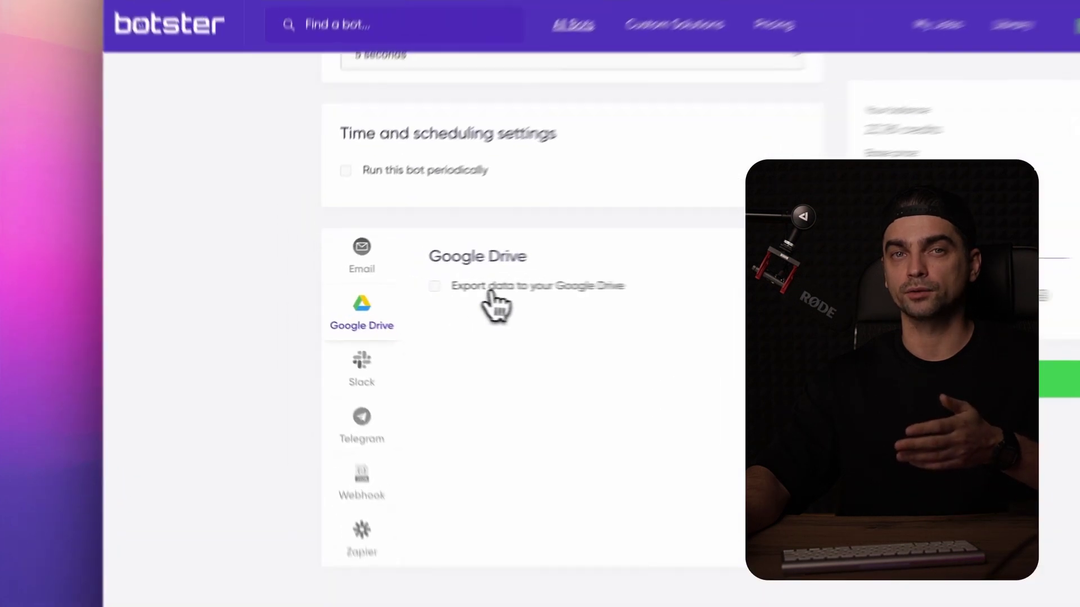
- Enable Google Drive export to the Screenshots folder with Files as the format
left_click(406, 286)
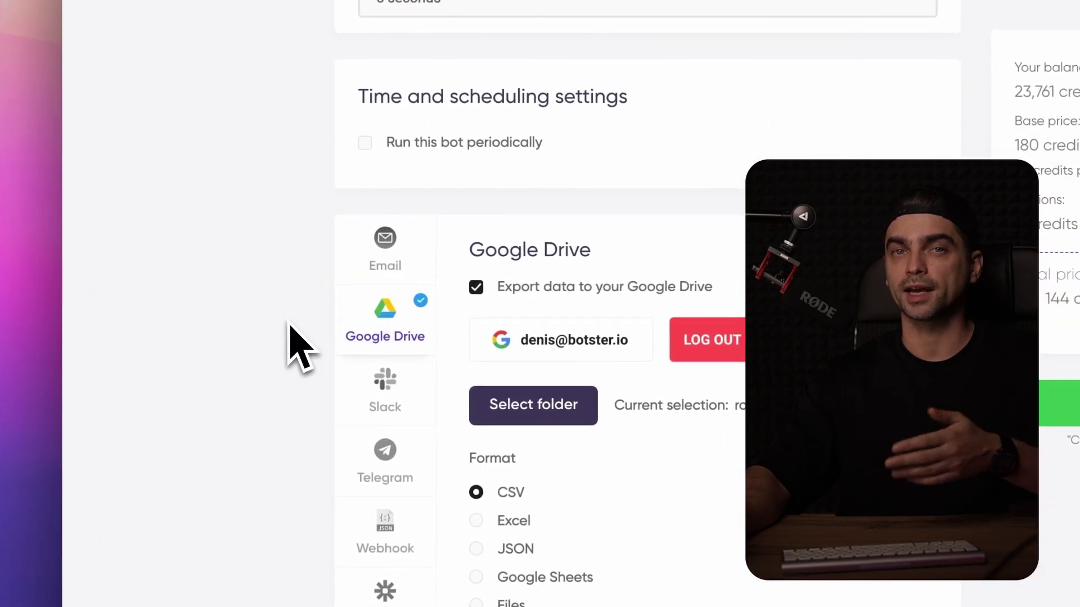
scroll(298, 346, "down", 2)
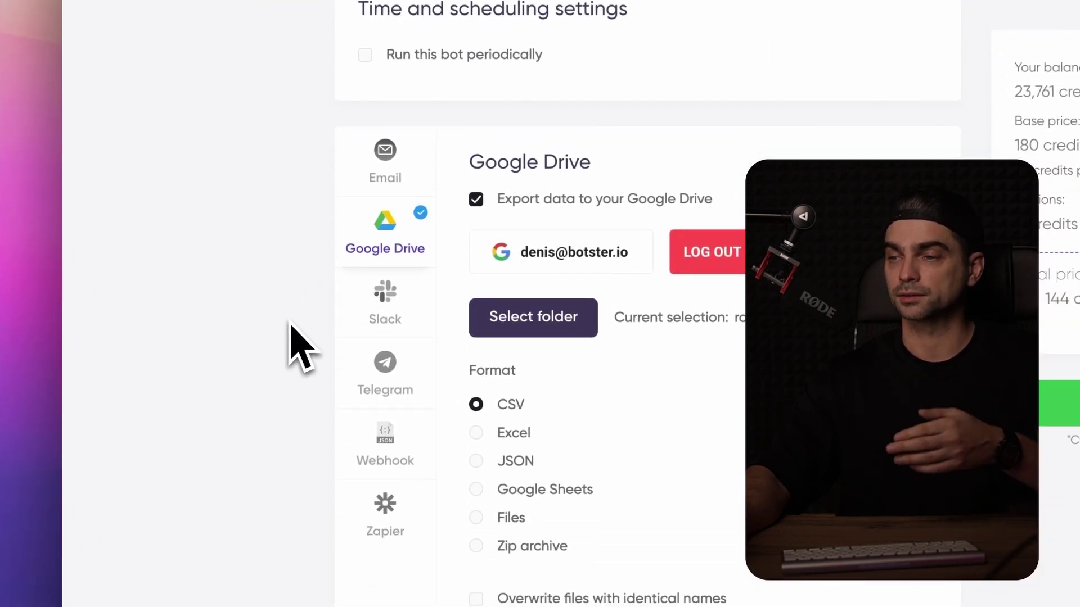
left_click(480, 326)
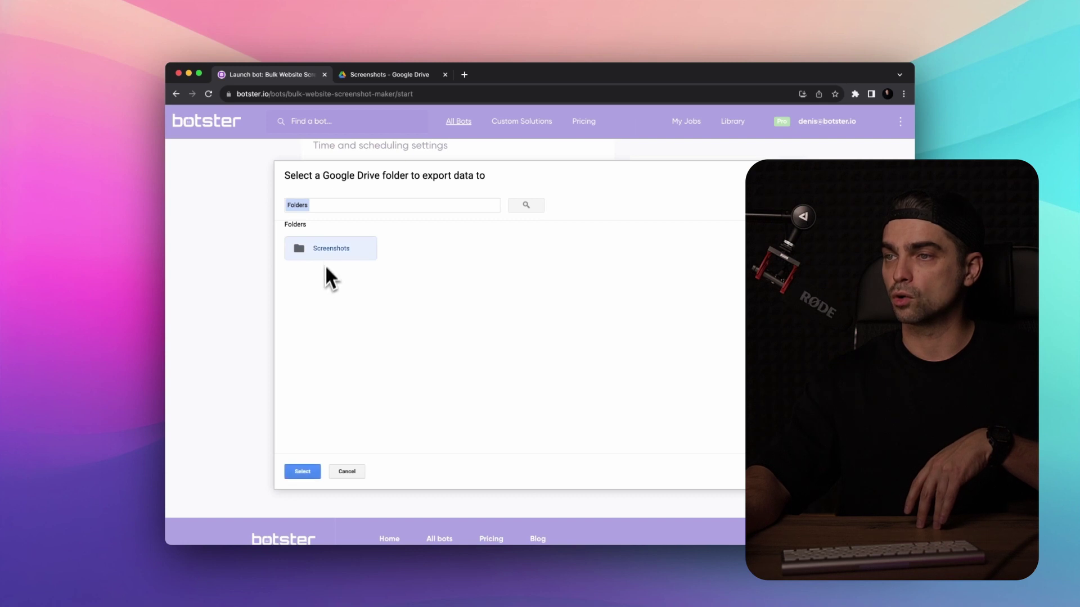
left_click(300, 471)
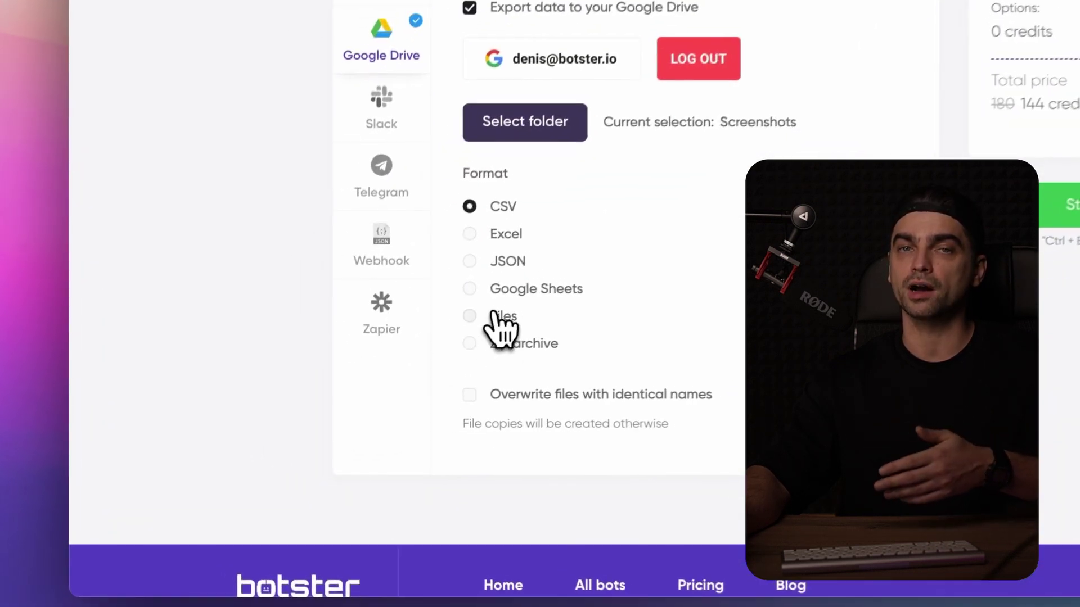
left_click(387, 400)
left_click(385, 414)
left_click(475, 310)
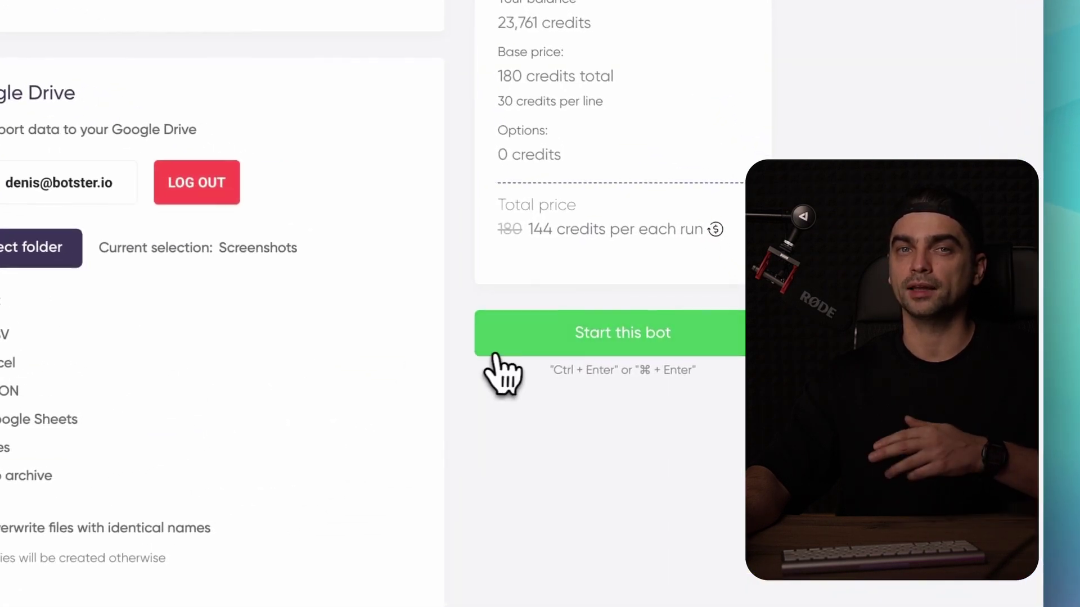
- Start the bot and review the completed Screenshot testing demo job
left_click(636, 350)
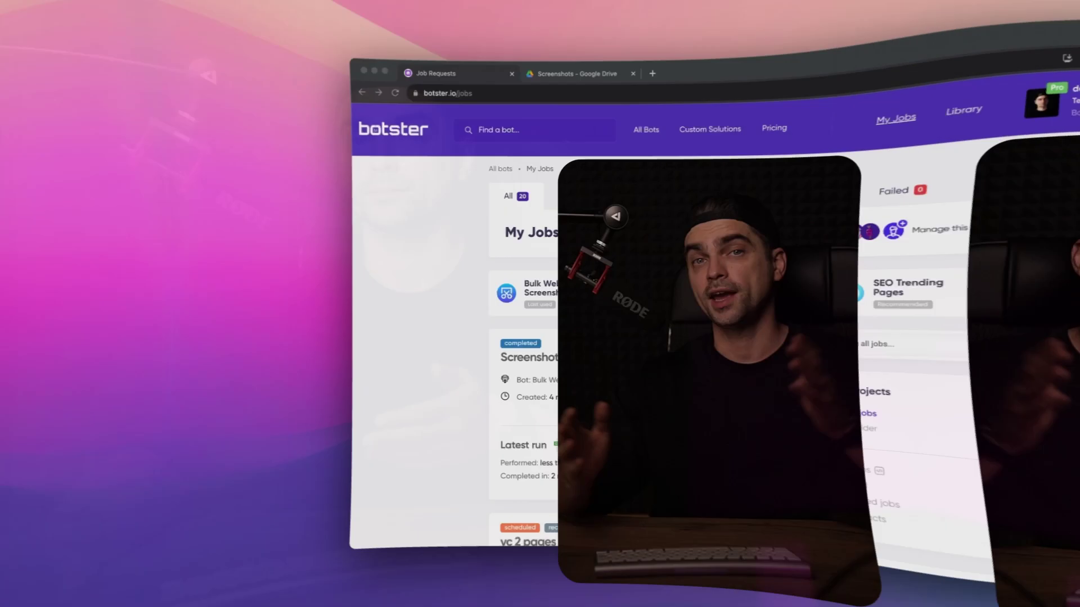
scroll(242, 306, "down", 3)
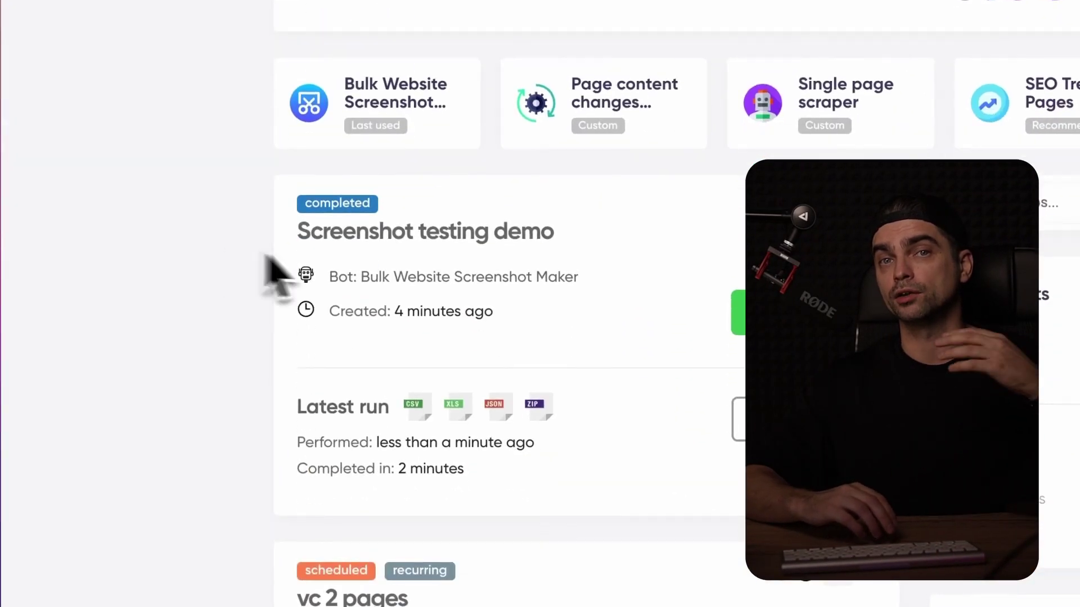
scroll(253, 241, "down", 3)
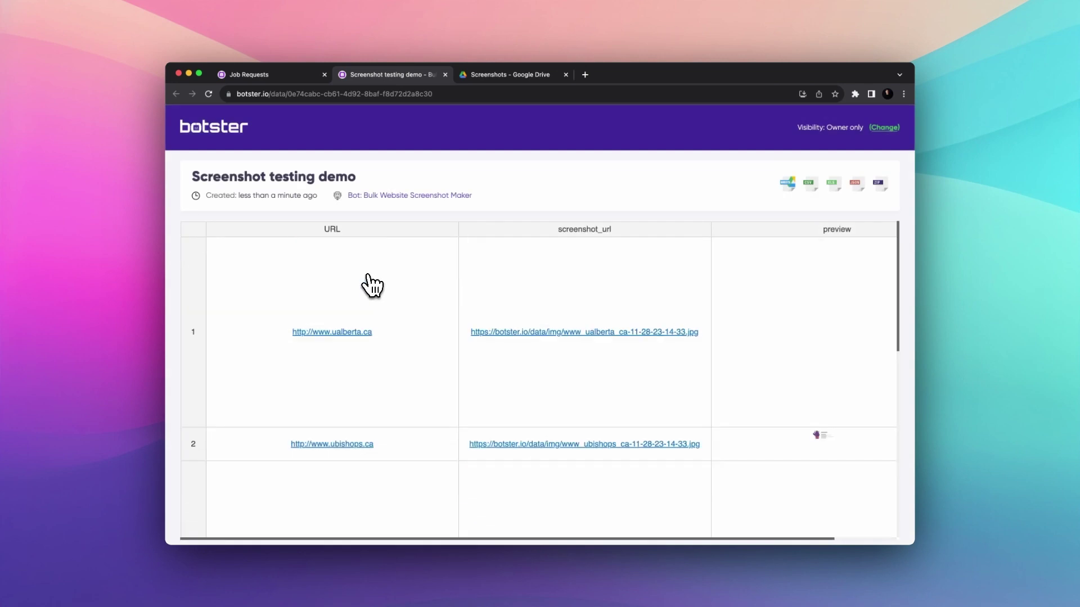
- Change the results' Visibility to anyone with the link and confirm the 'Sharing is ON!' dialog
scroll(368, 281, "down", 5)
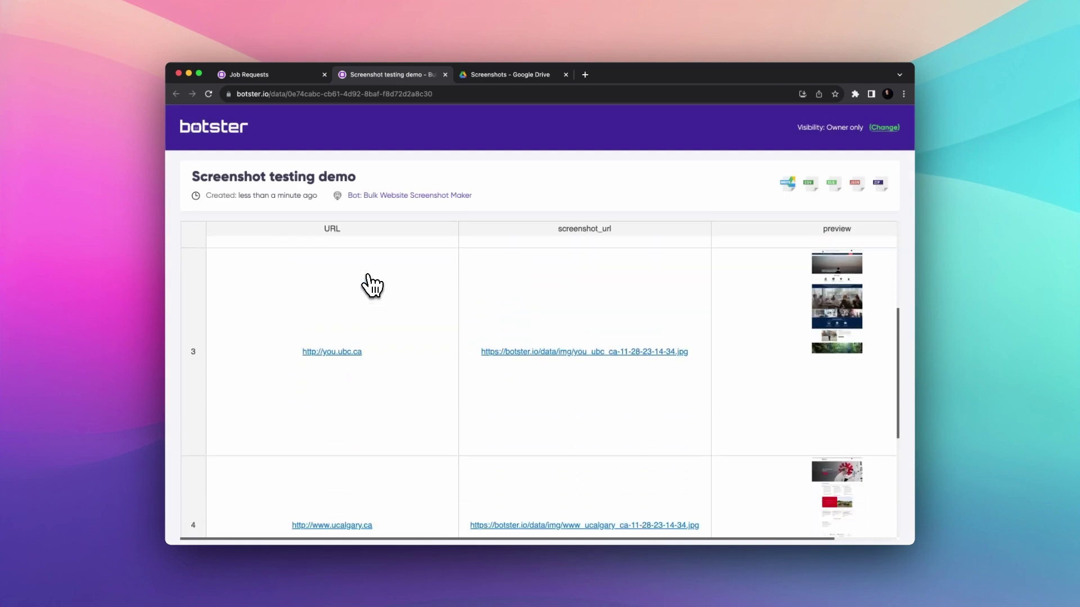
scroll(369, 284, "down", 3)
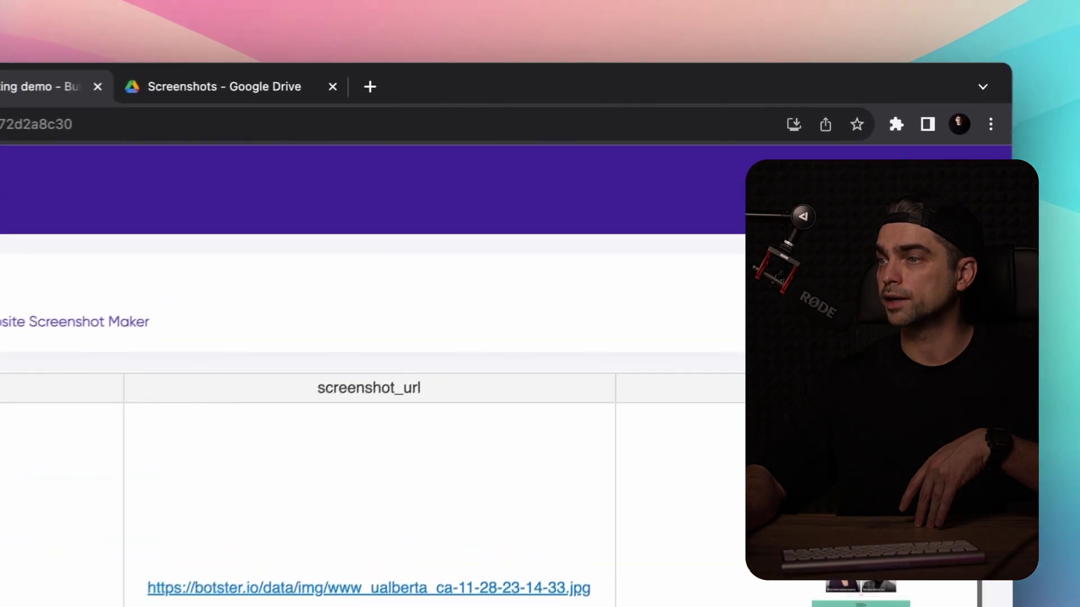
left_click(885, 128)
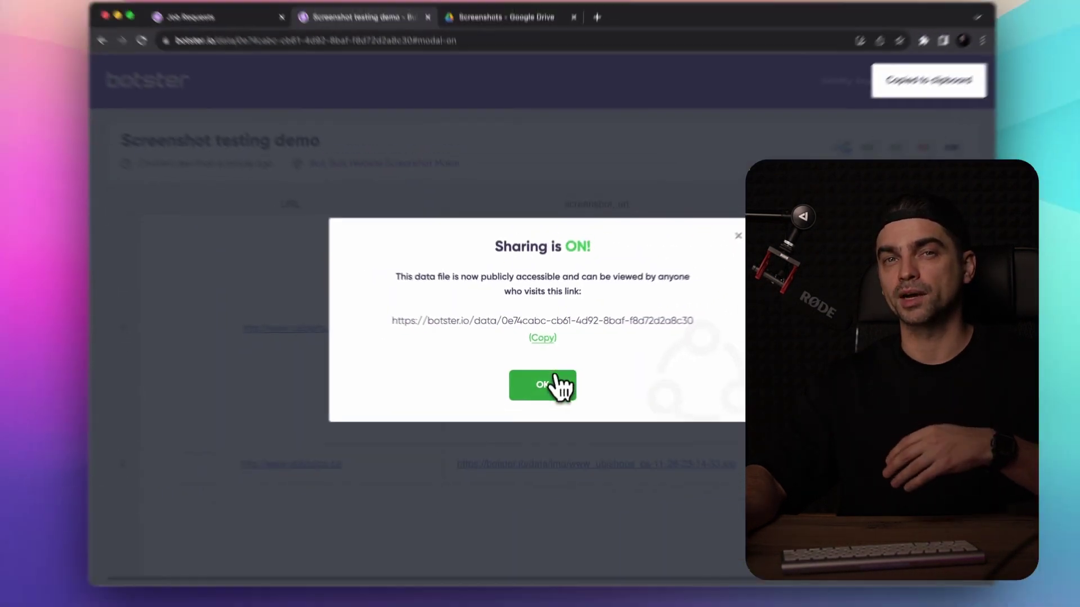
left_click(551, 408)
left_click(493, 260)
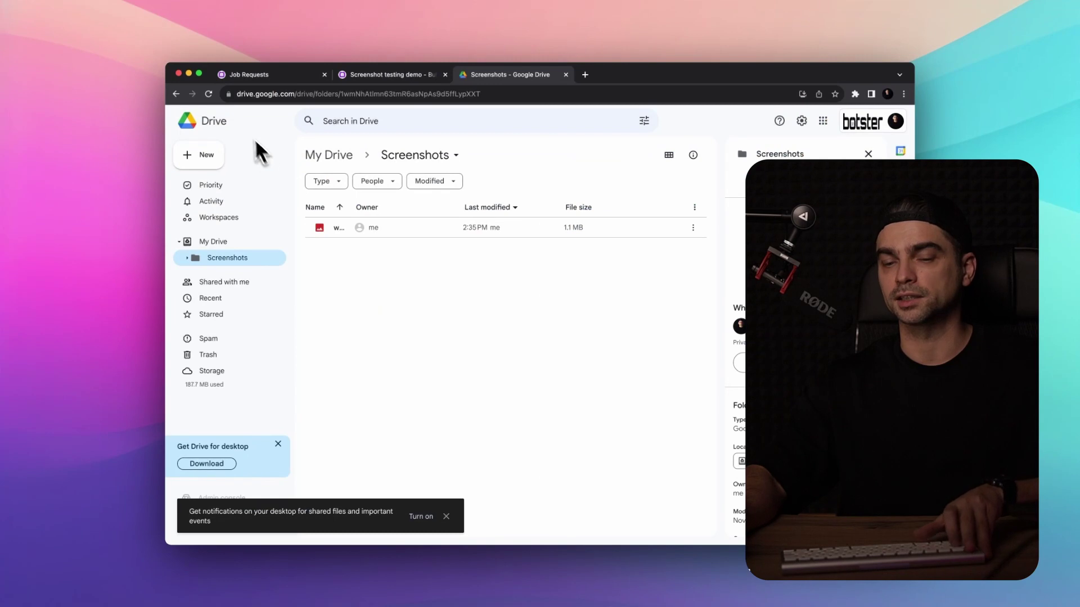
- Reload the Google Drive Screenshots folder to list the six university JPGs, www_dal_ca through you_ubc_ca
left_click(213, 99)
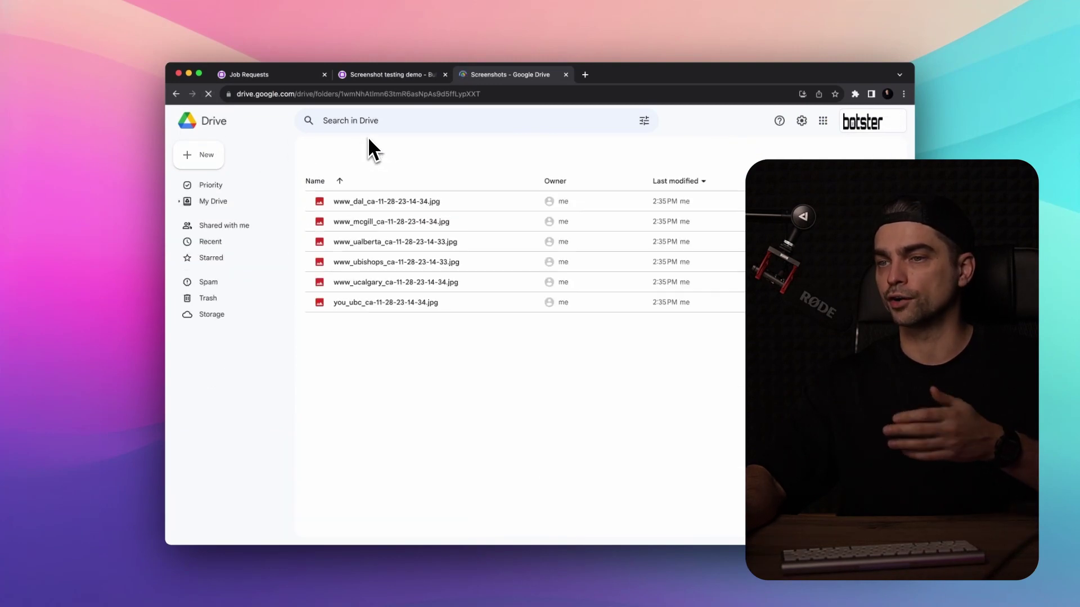